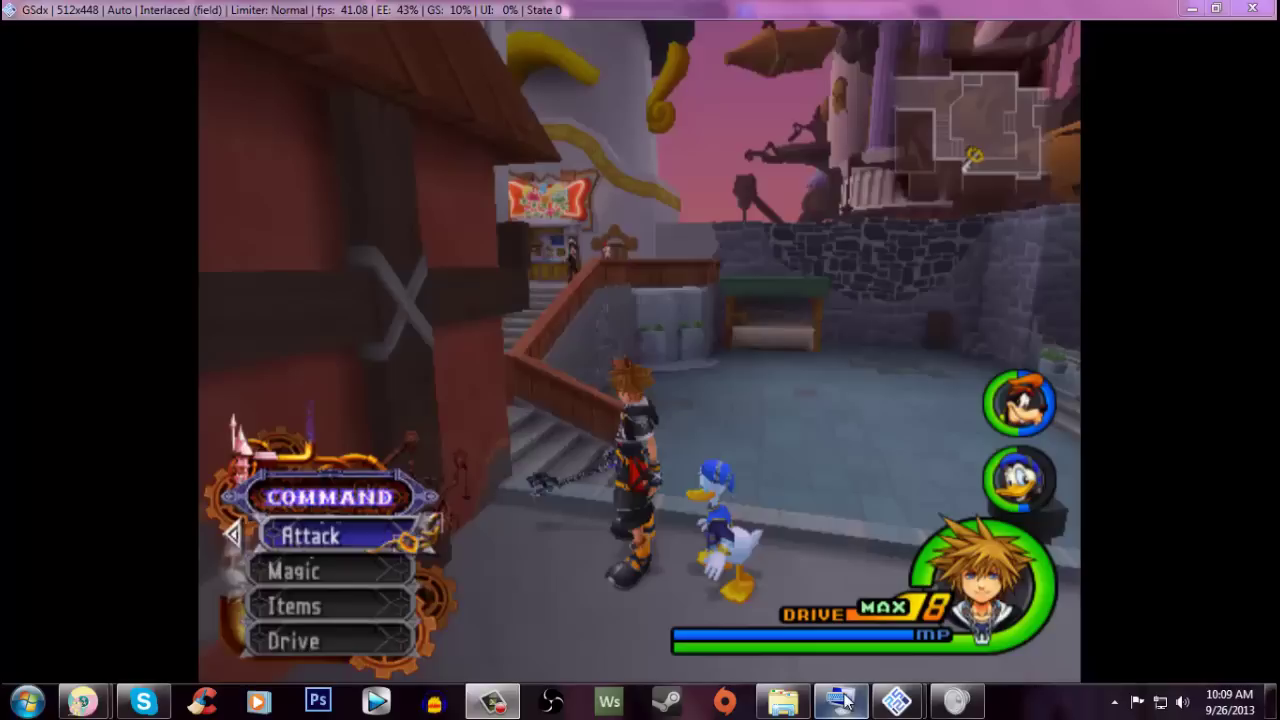
- Close the On-Screen Keyboard window that is running behind the game
mouse_move(847, 705)
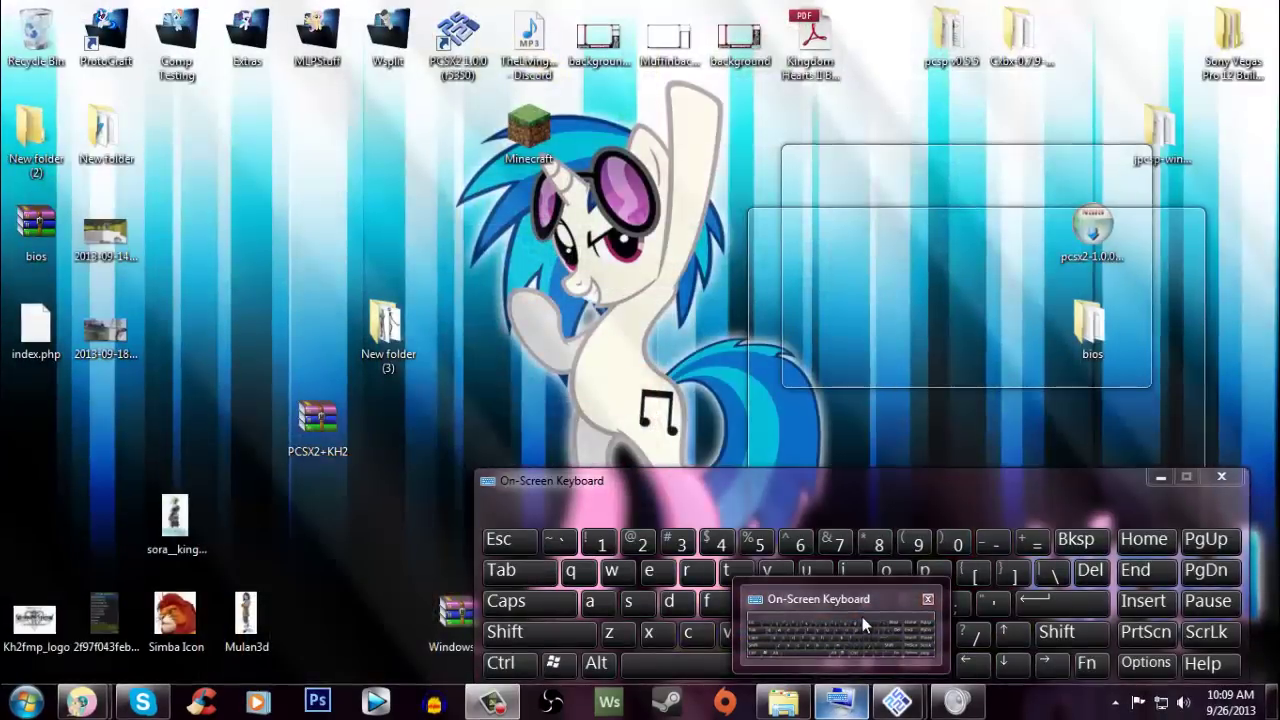
click(862, 616)
right_click(842, 703)
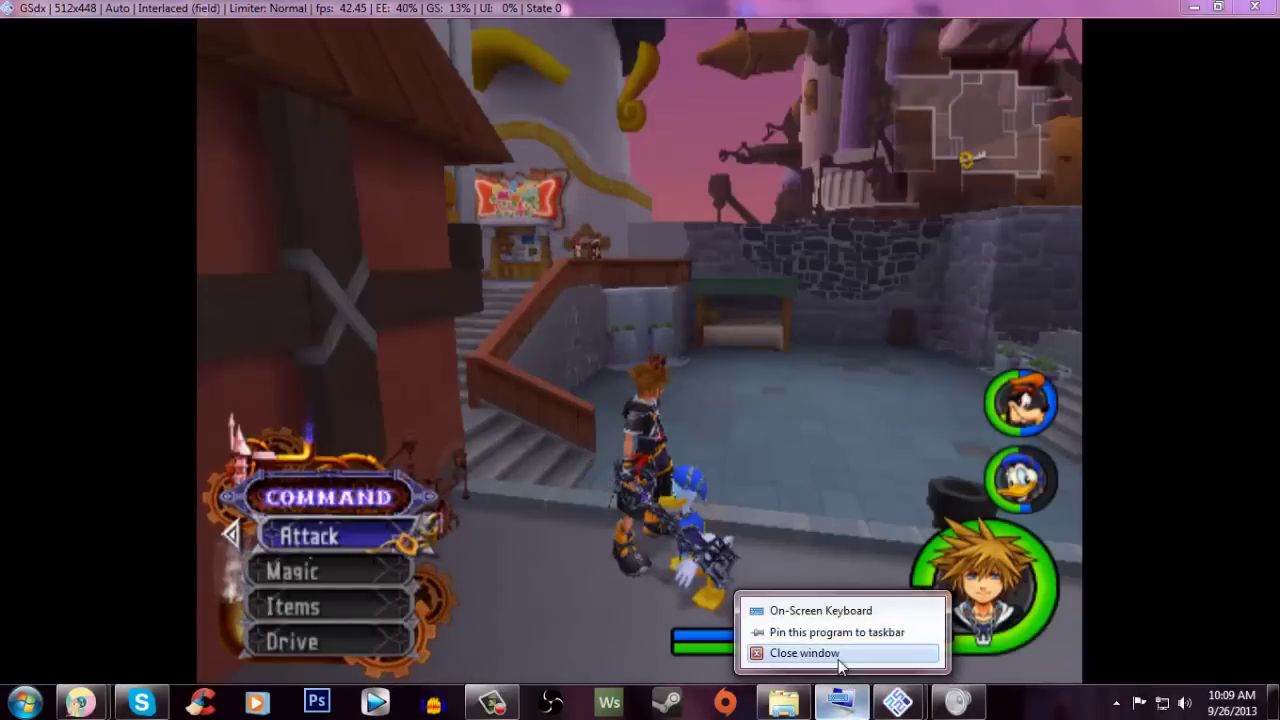
click(836, 663)
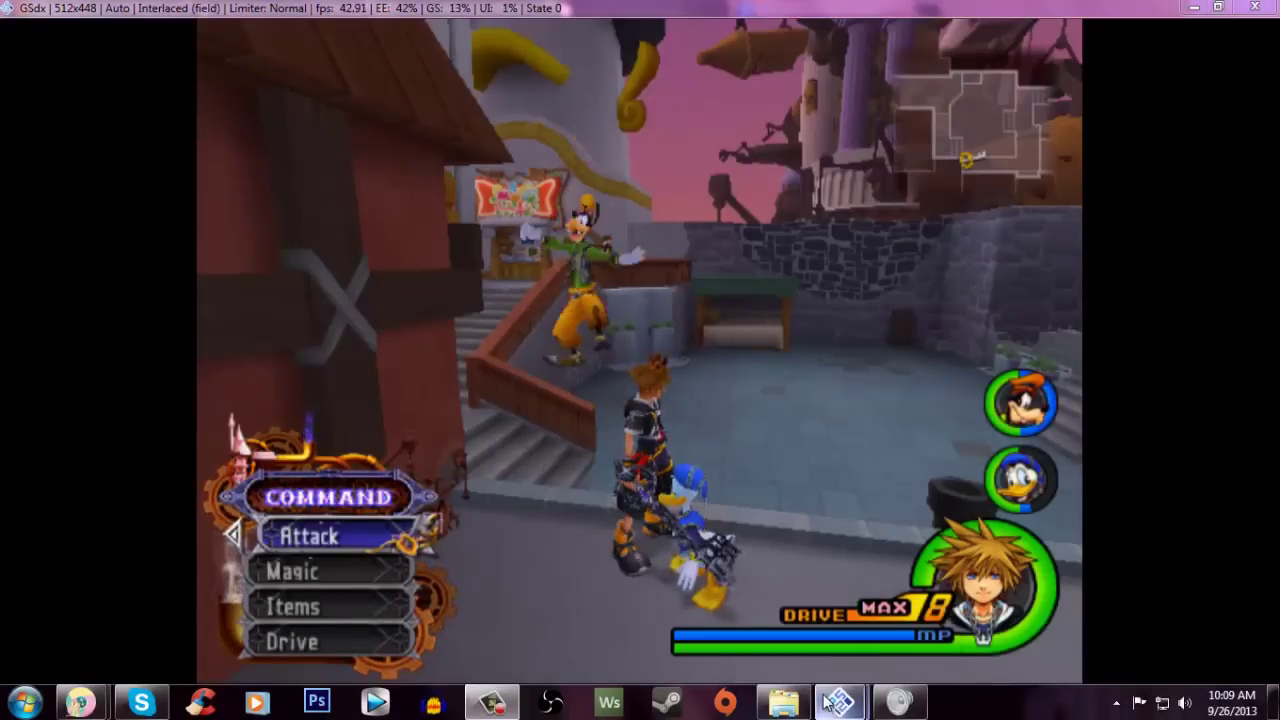
- Switch to the PCSX2 main window, review the Vsync options in the GS Window emulation settings, and accept them
mouse_move(826, 703)
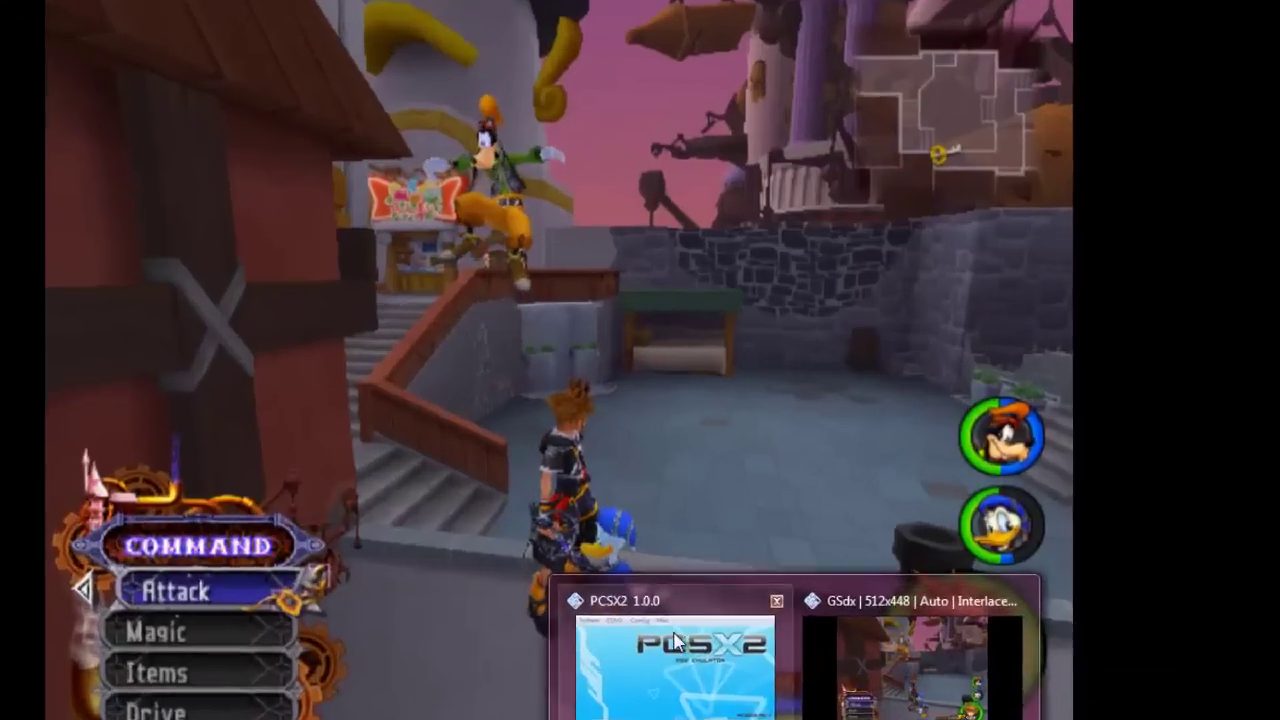
click(676, 642)
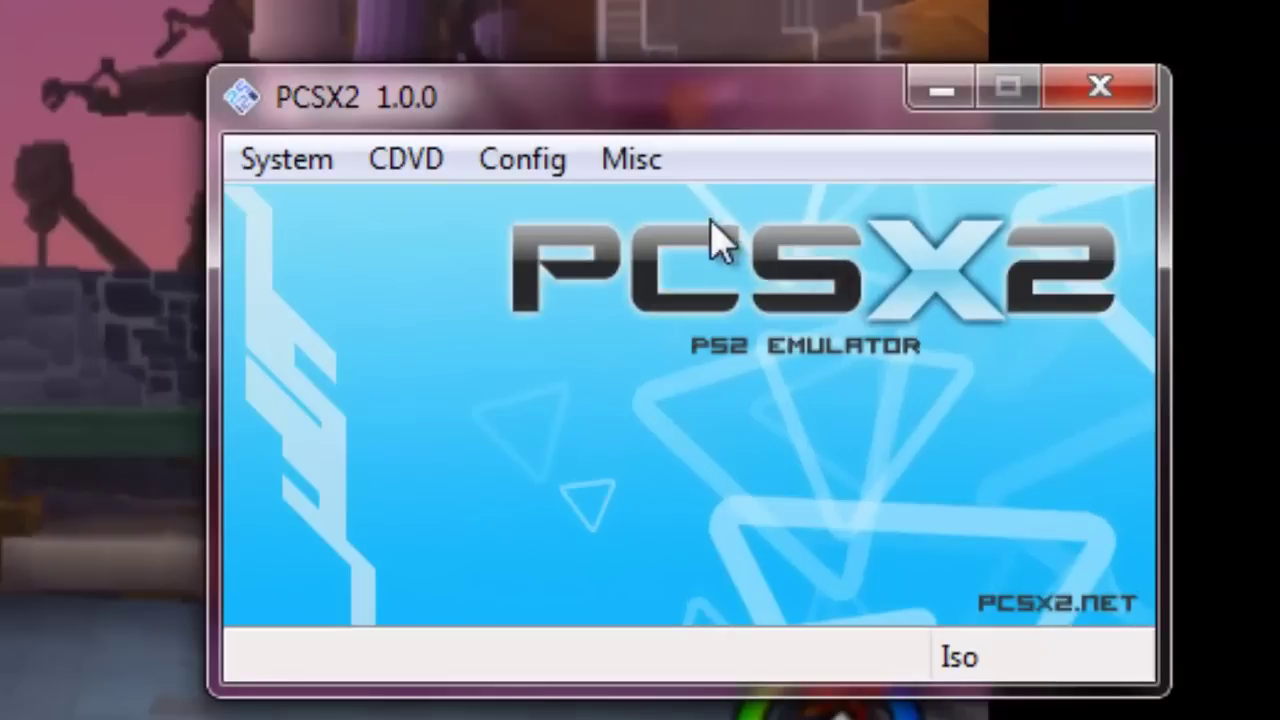
click(525, 160)
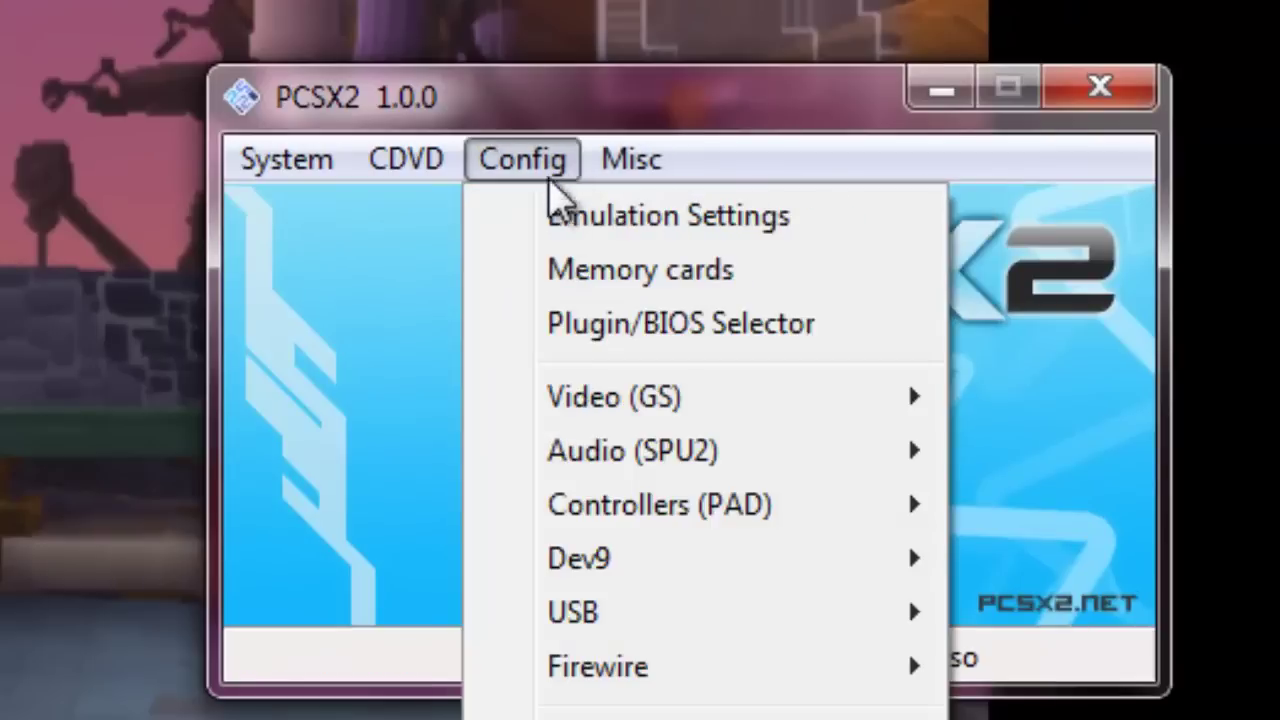
mouse_move(600, 398)
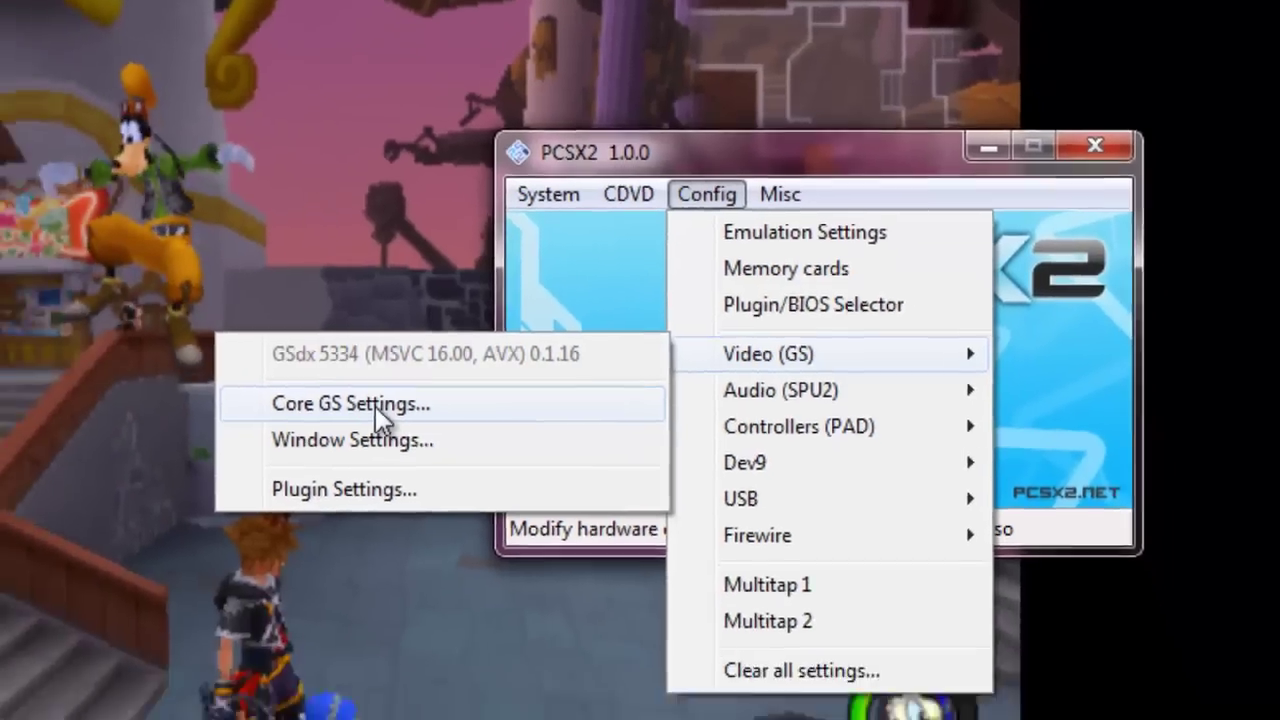
click(375, 406)
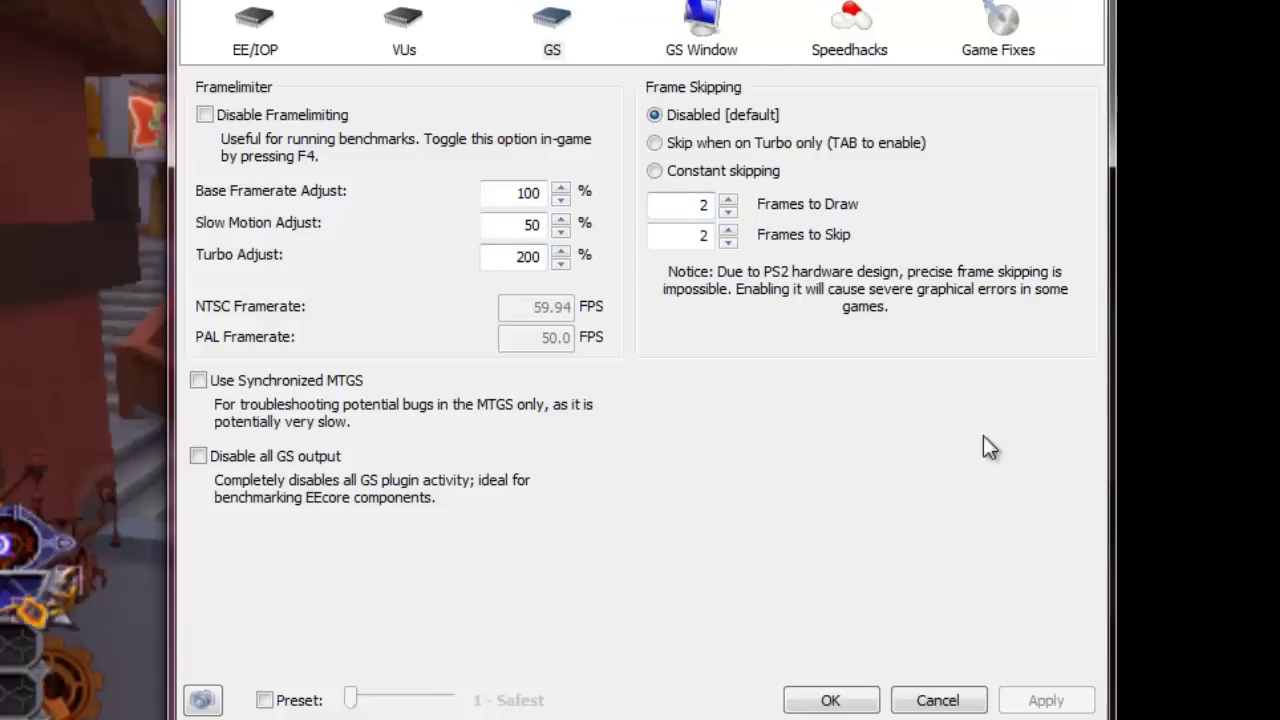
click(726, 32)
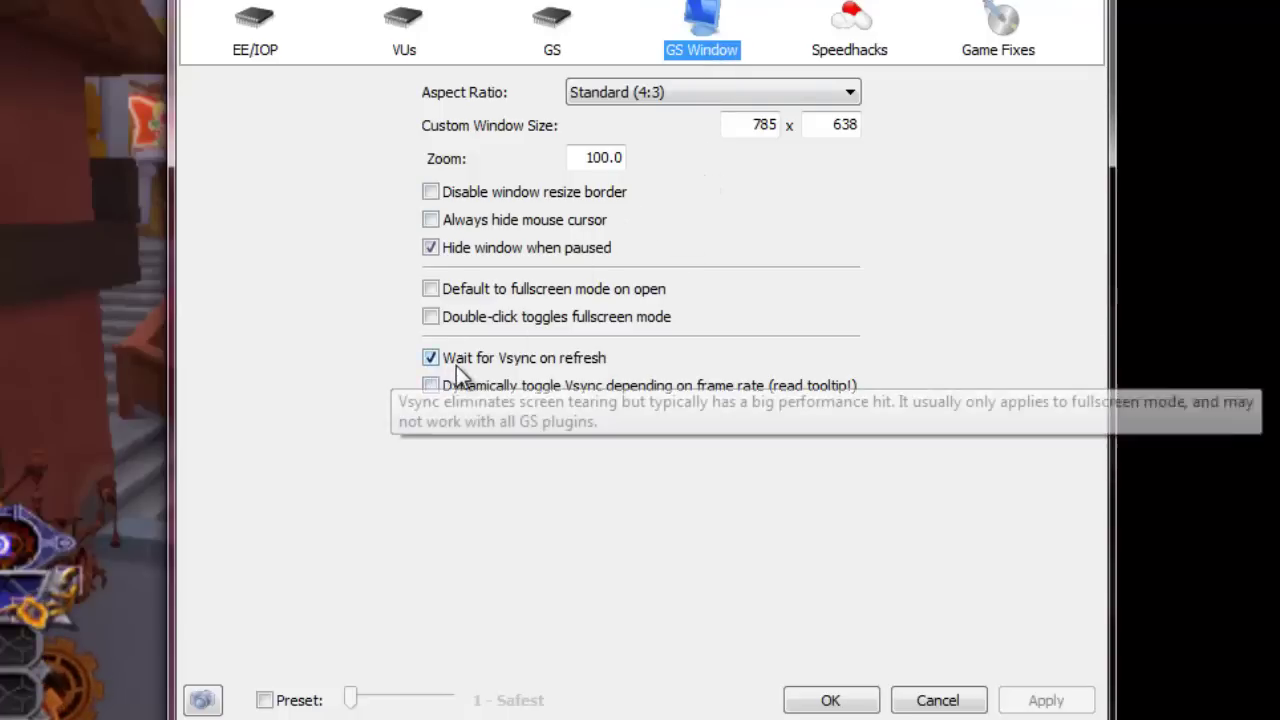
click(830, 700)
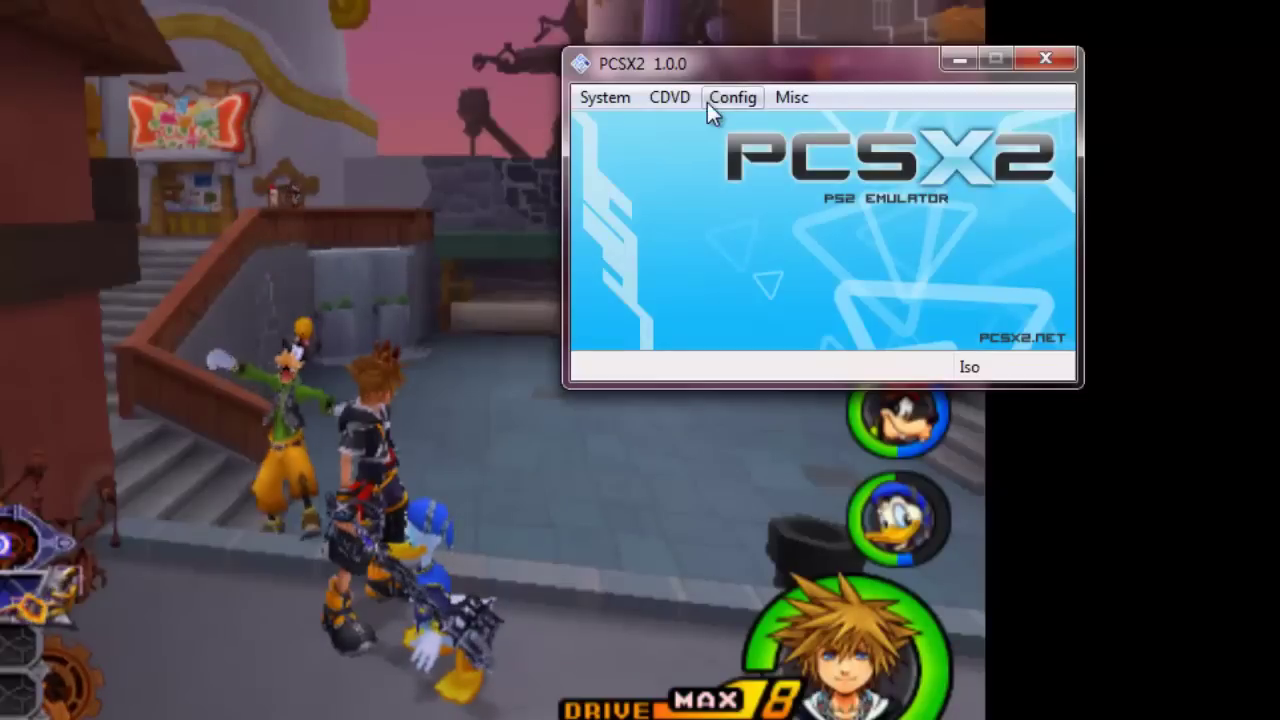
- In the GSdx video plugin settings, set the renderer to Direct3D9 (Hardware) and the internal resolution scaling to 5x Native
click(707, 97)
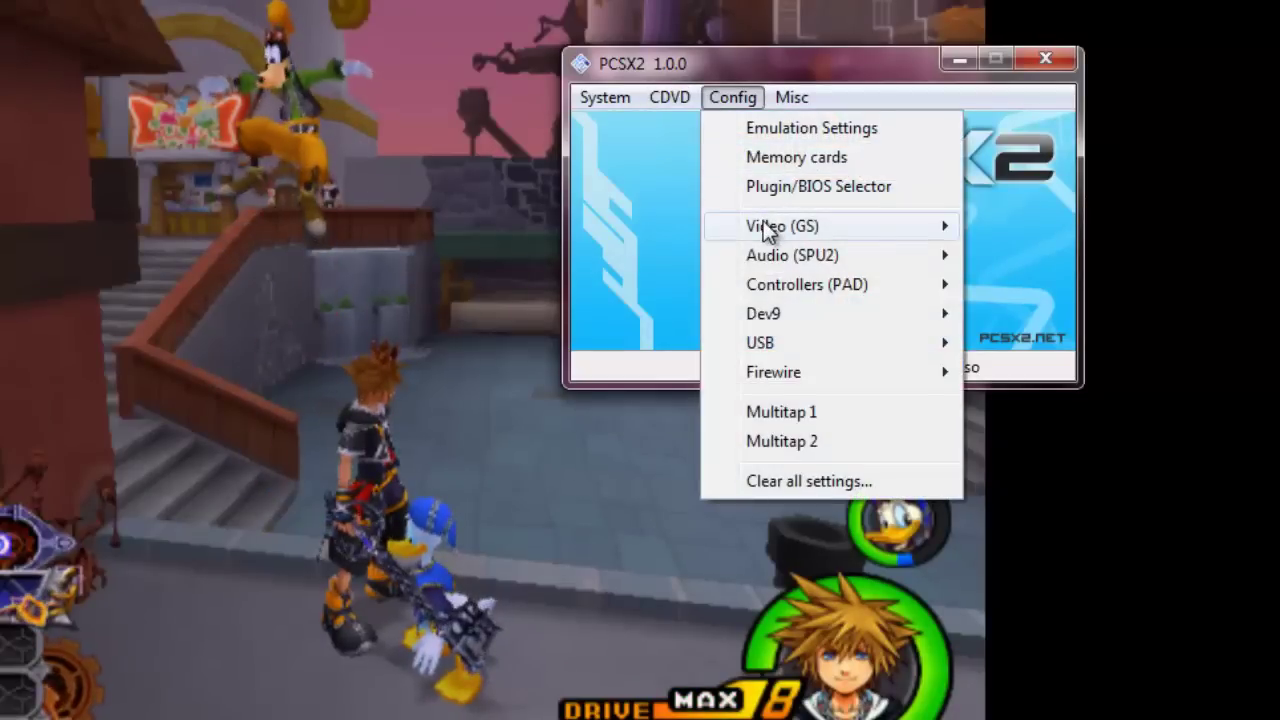
mouse_move(763, 222)
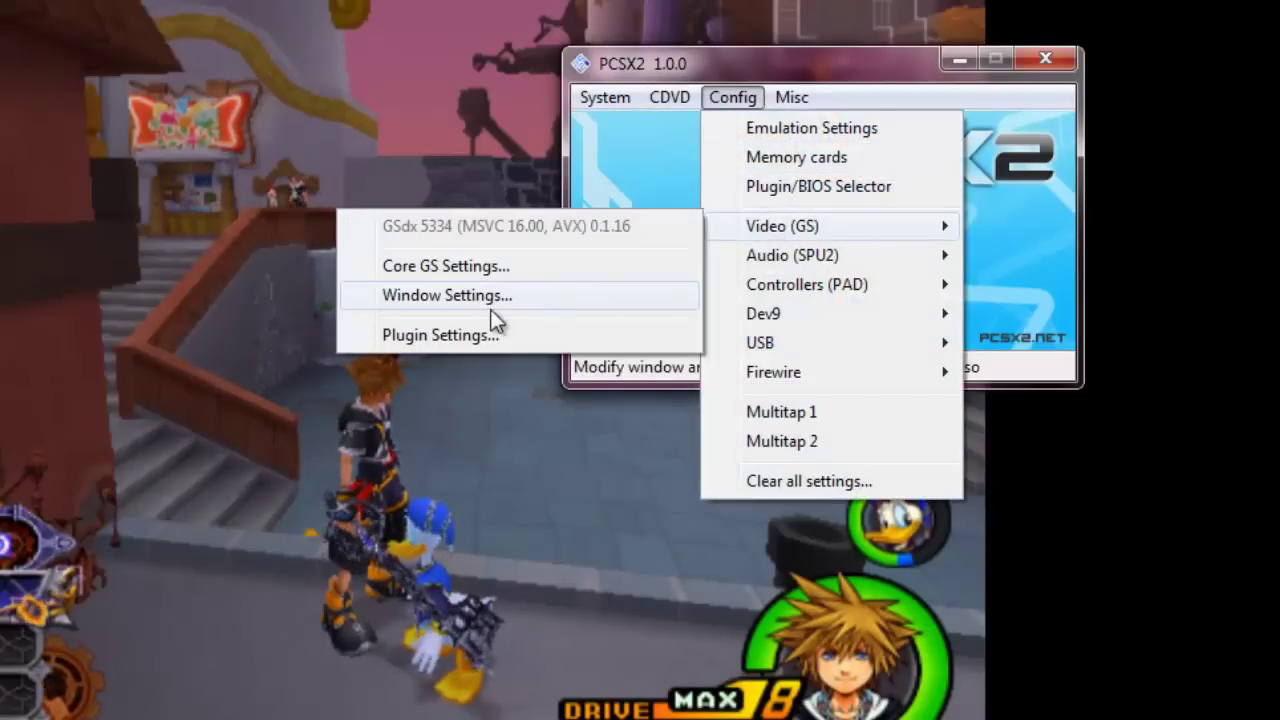
click(430, 336)
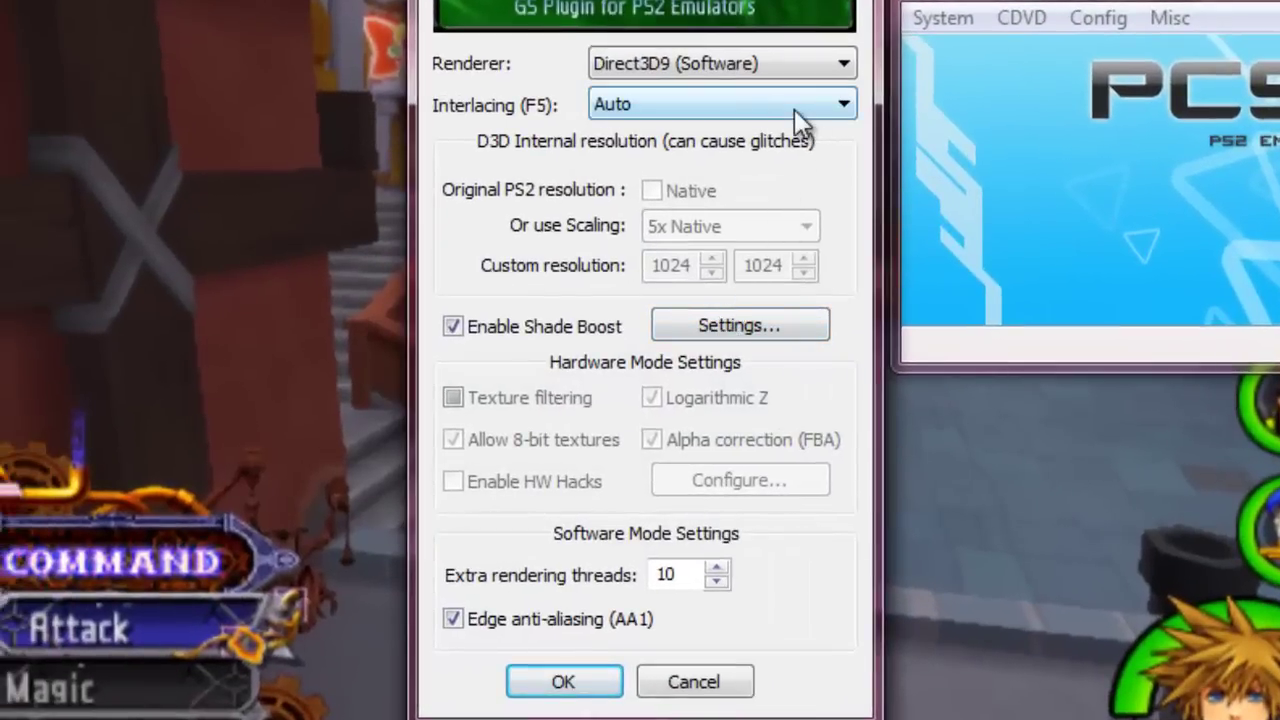
click(697, 75)
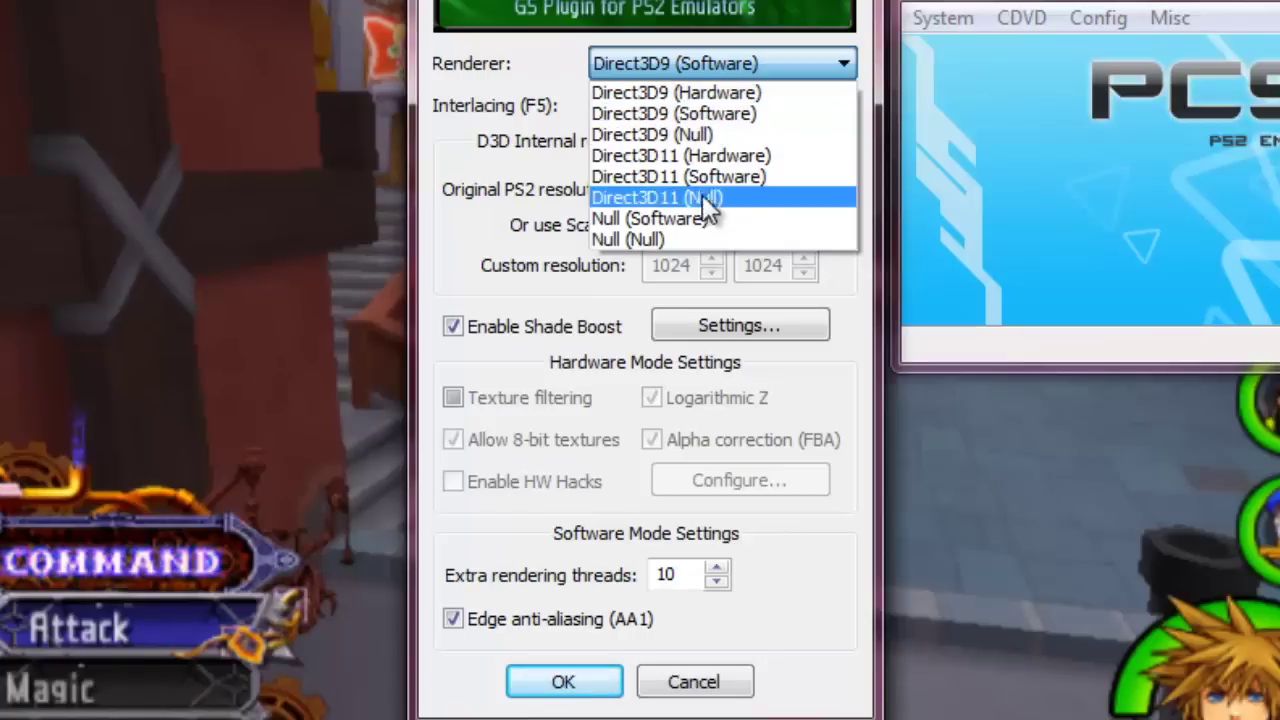
click(709, 96)
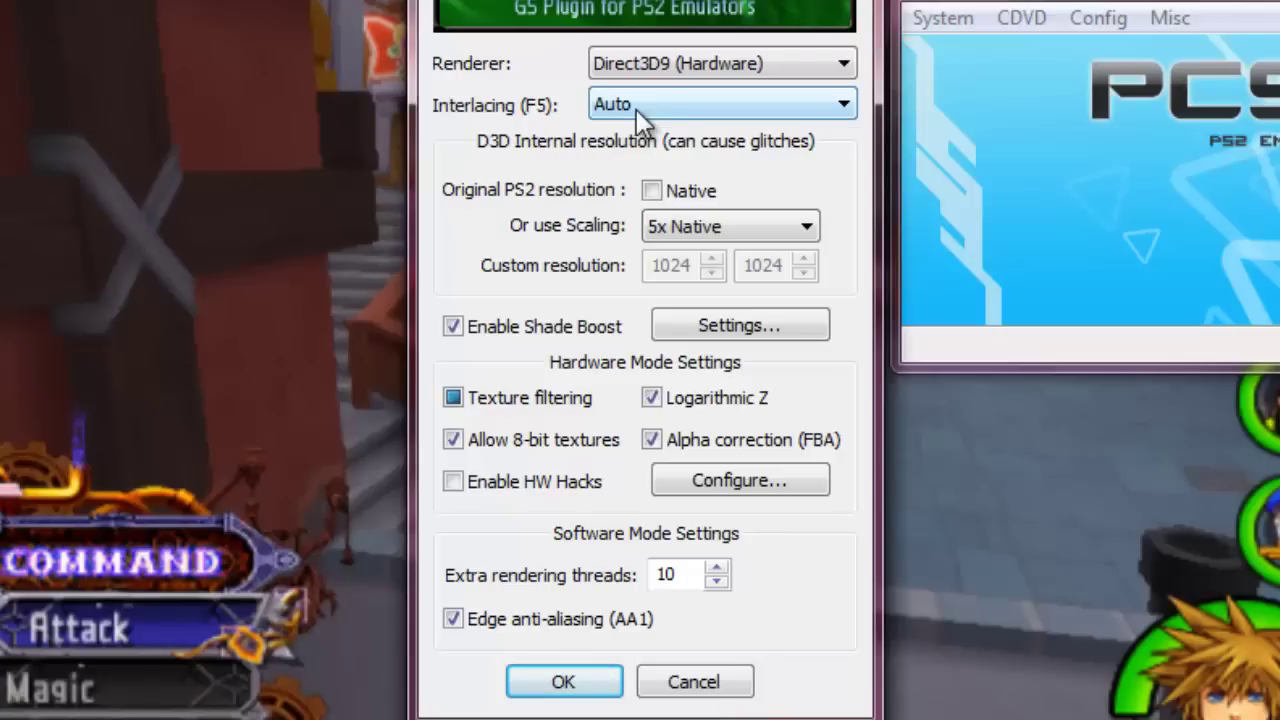
click(731, 236)
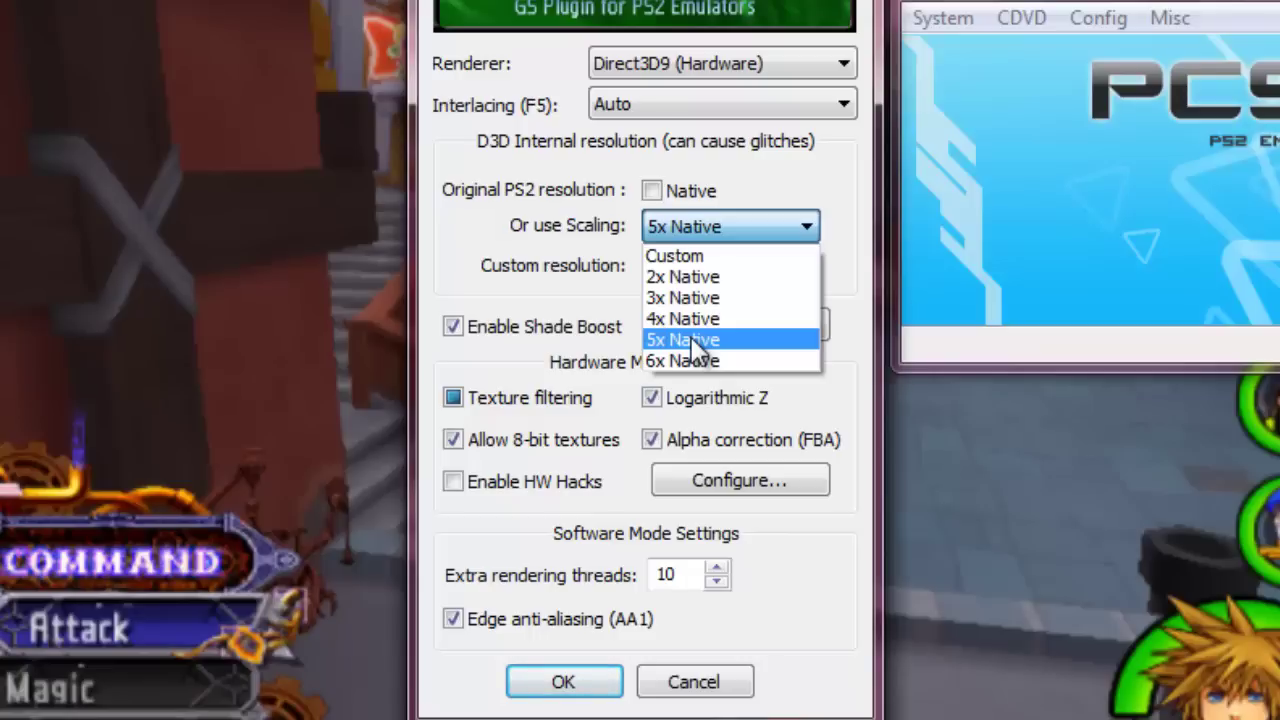
click(690, 342)
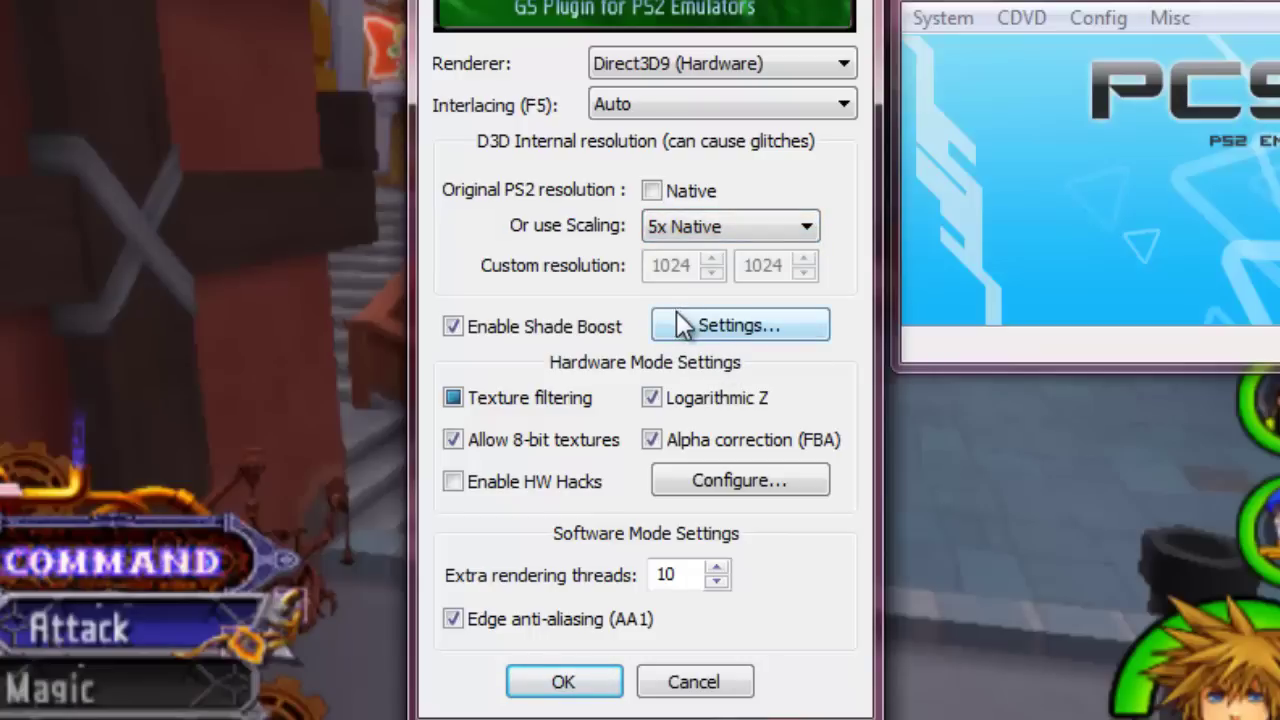
- Lower the Shade Boost saturation to 50 and accept the video plugin settings
click(702, 334)
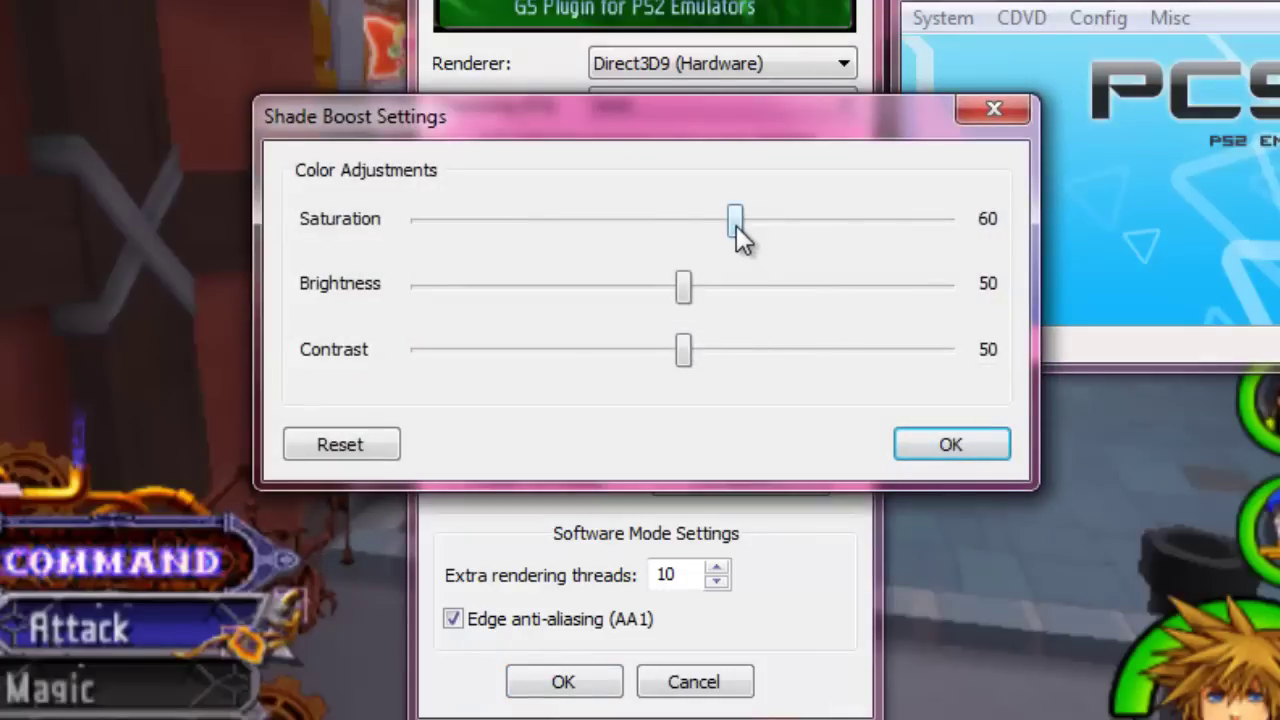
drag(736, 225, 684, 225)
click(930, 448)
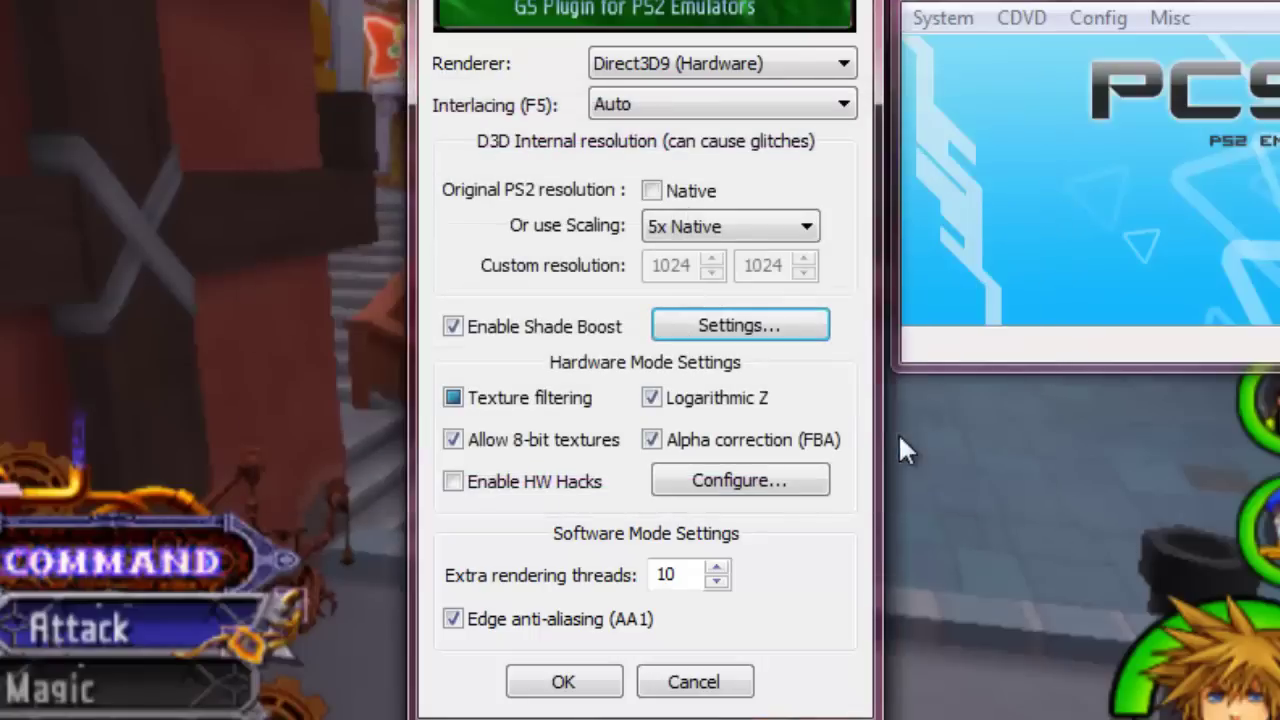
click(563, 681)
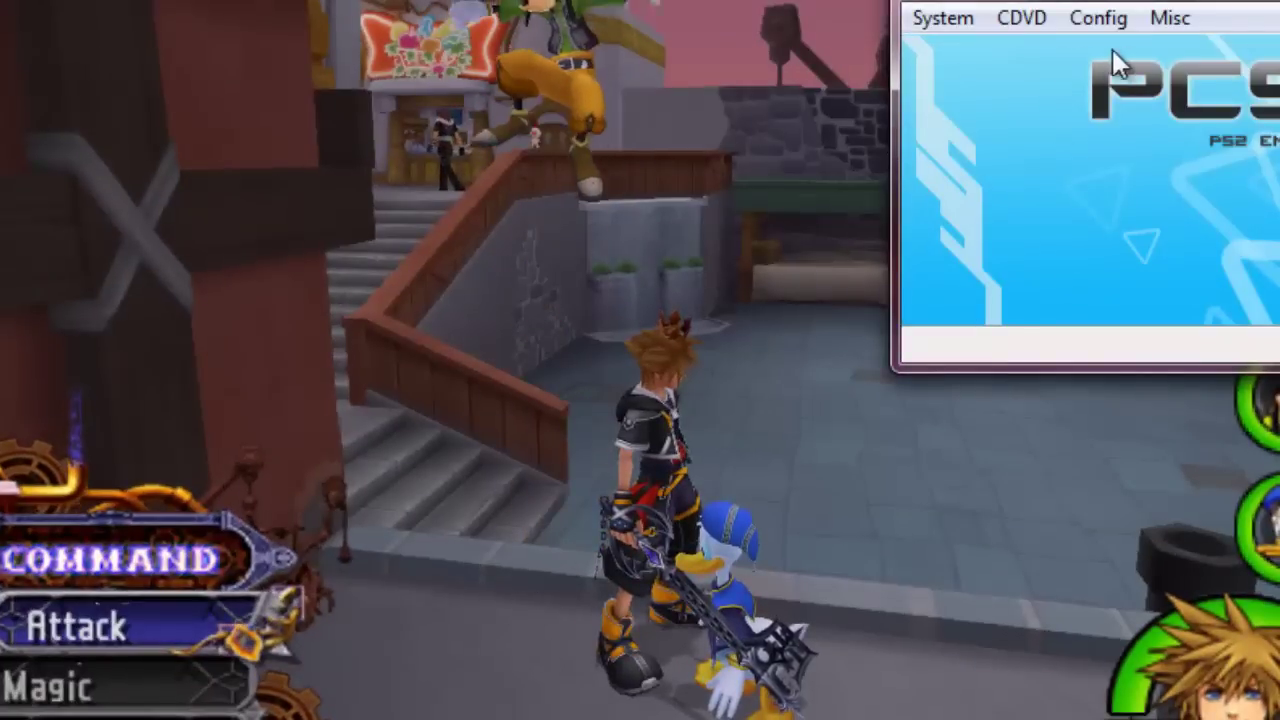
- Reopen the Shade Boost settings of the video plugin, raise the saturation above 50, and accept the changes
click(1105, 20)
mouse_move(1161, 175)
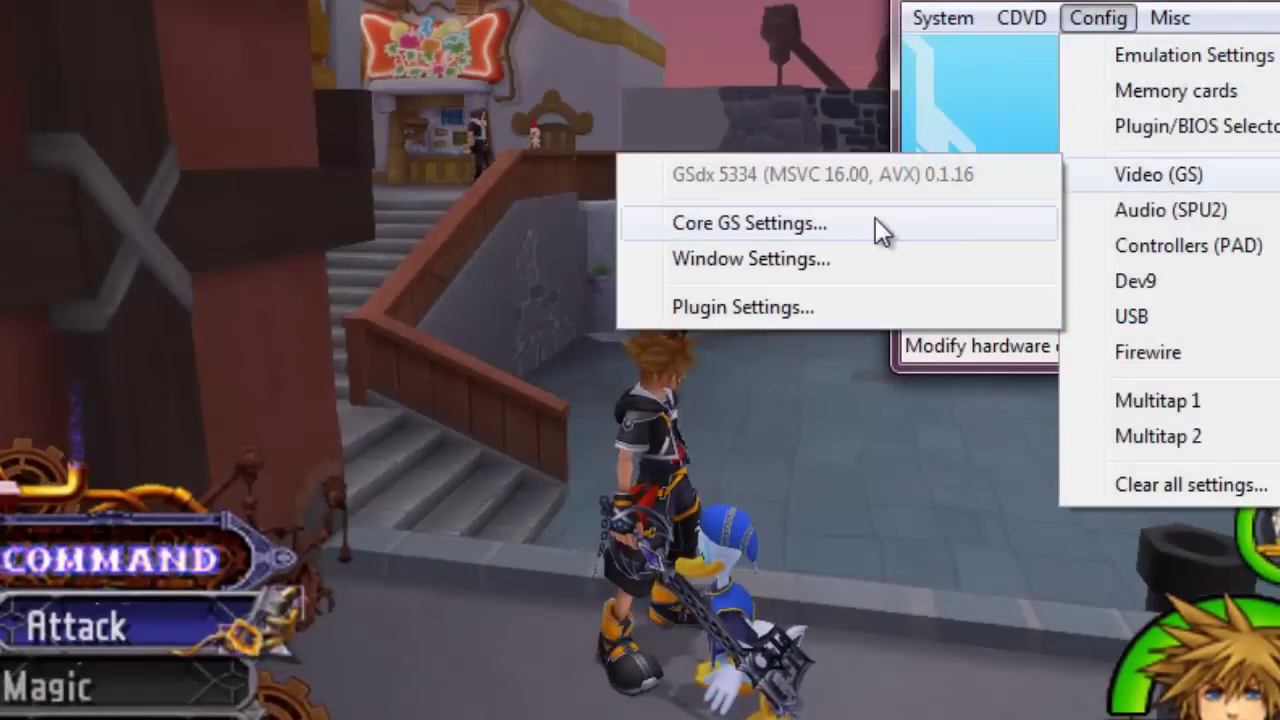
click(775, 305)
click(742, 325)
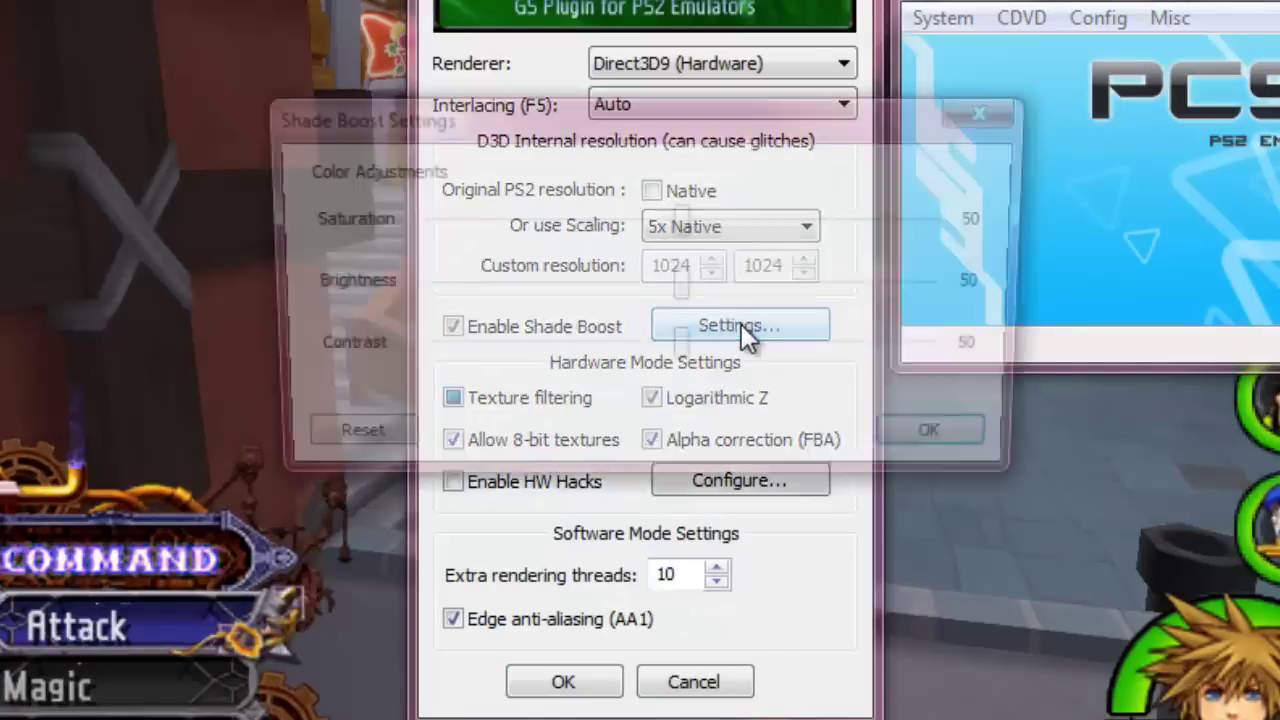
drag(692, 225, 746, 229)
click(946, 447)
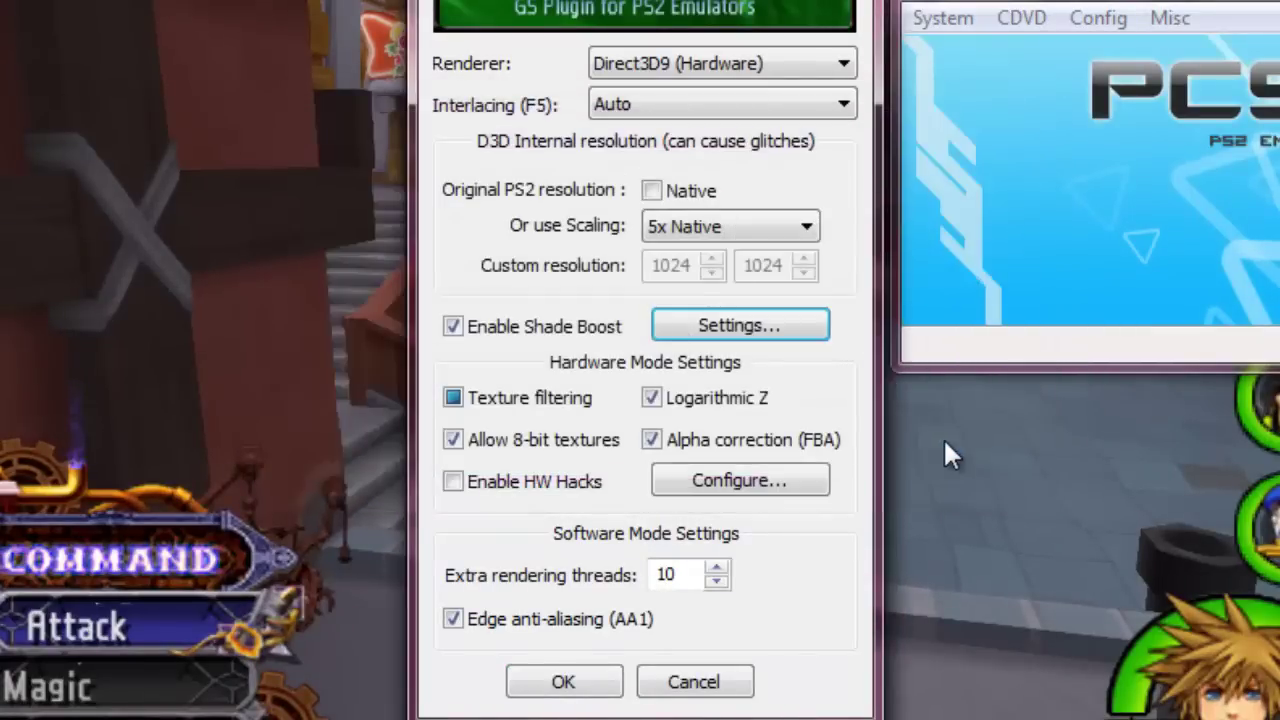
click(563, 684)
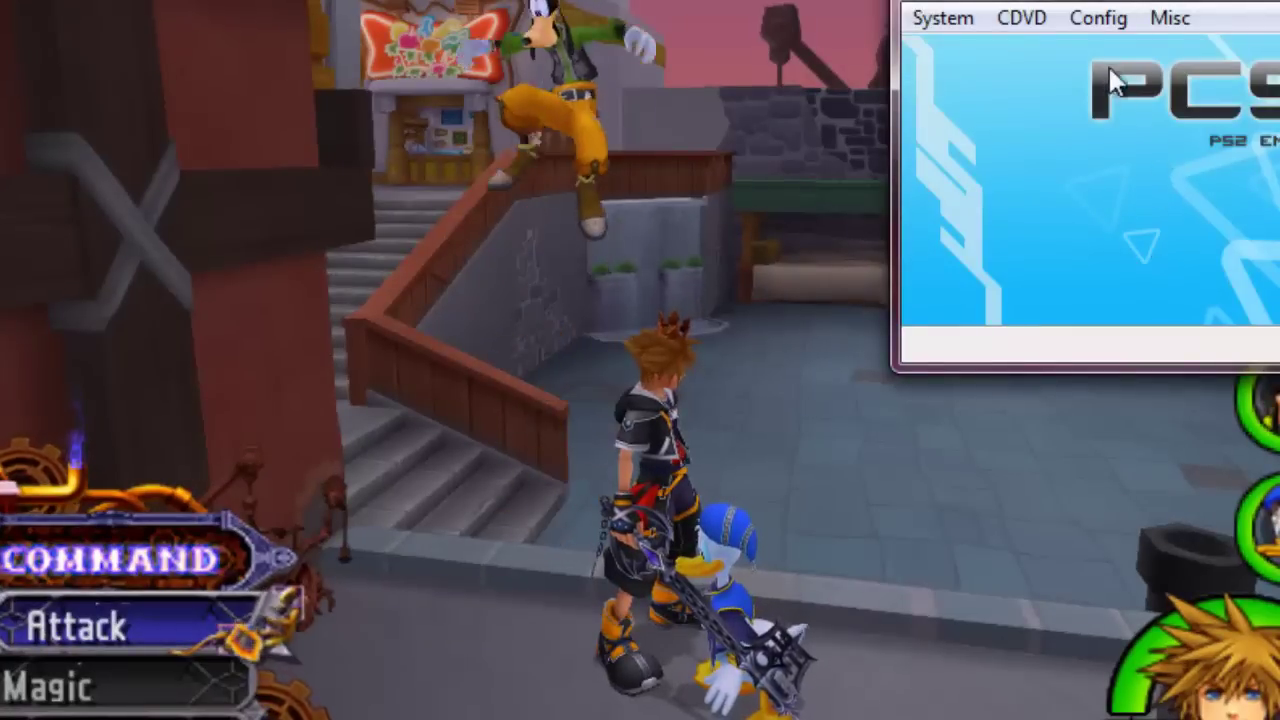
- Open the hardware hacks configuration of the video plugin and choose 4x Z-24 for MSAA
click(1095, 22)
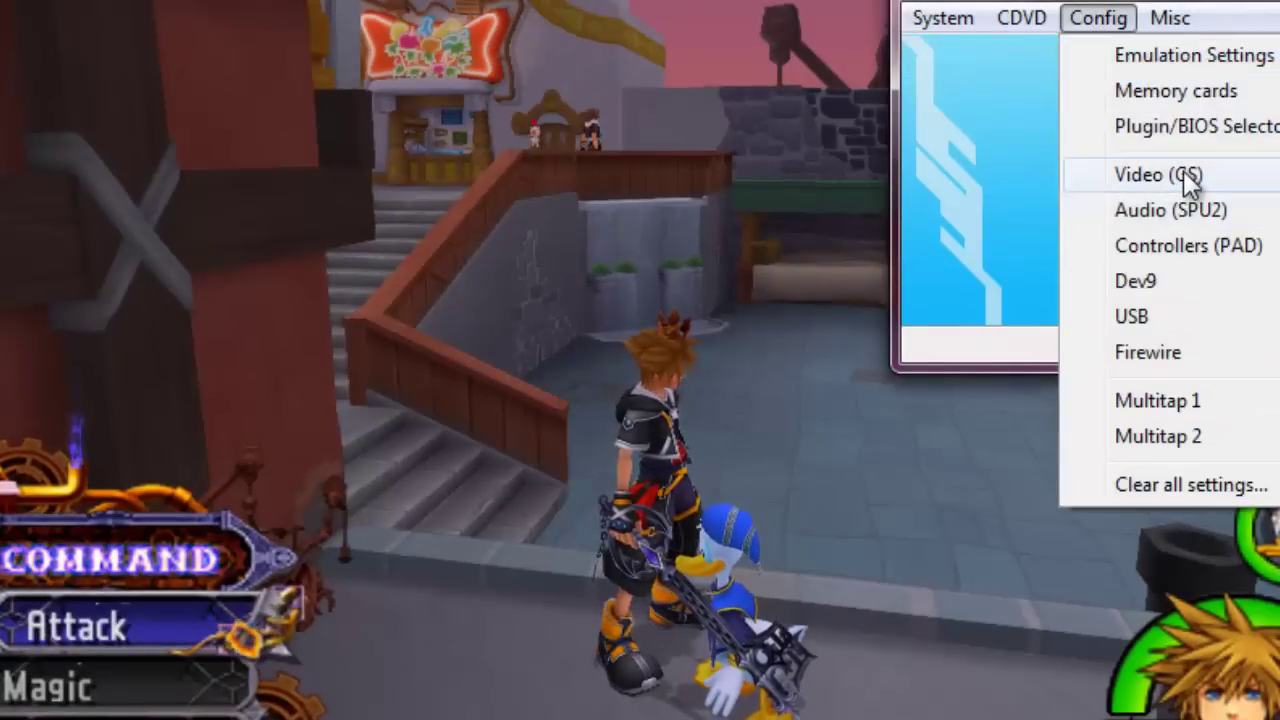
mouse_move(1106, 191)
click(814, 323)
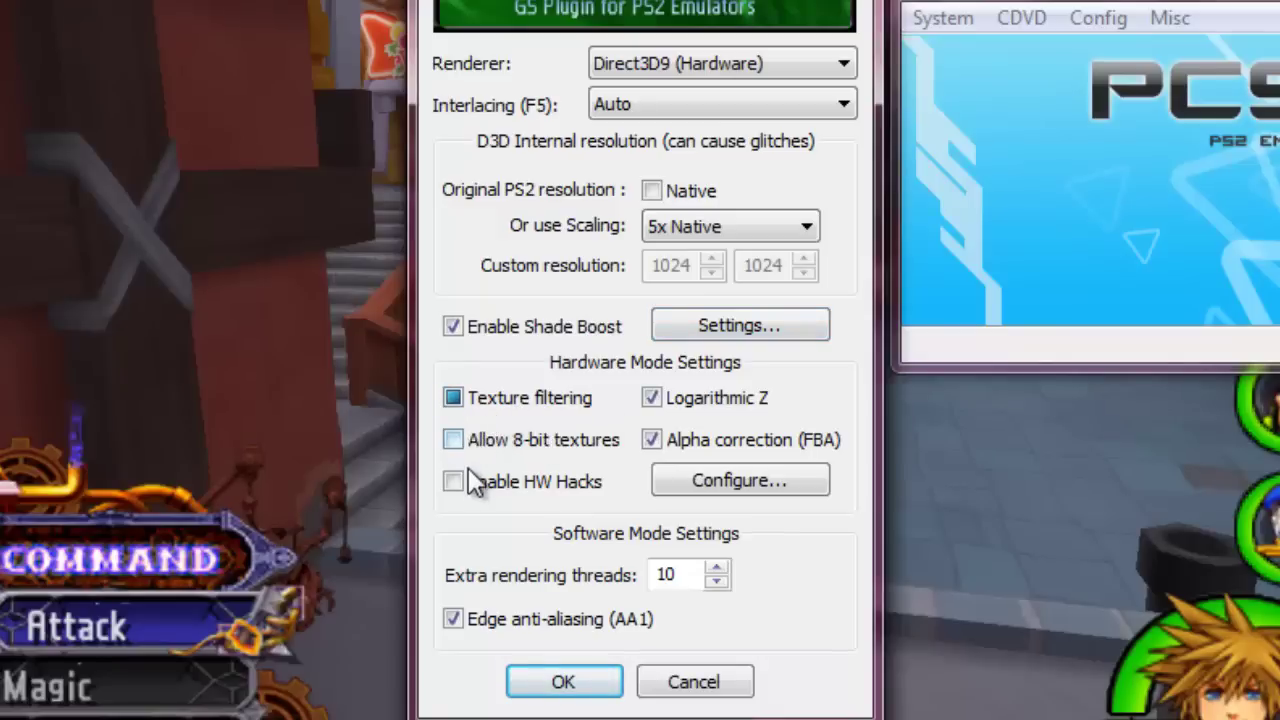
click(454, 400)
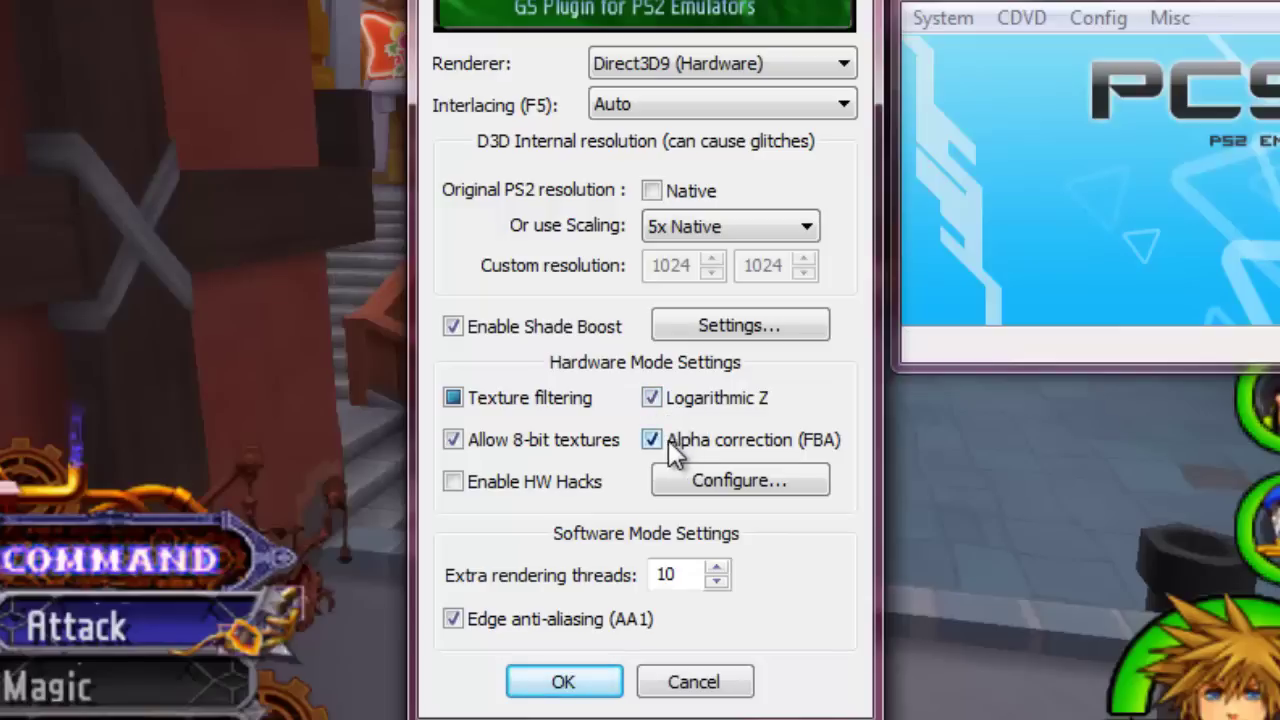
click(718, 482)
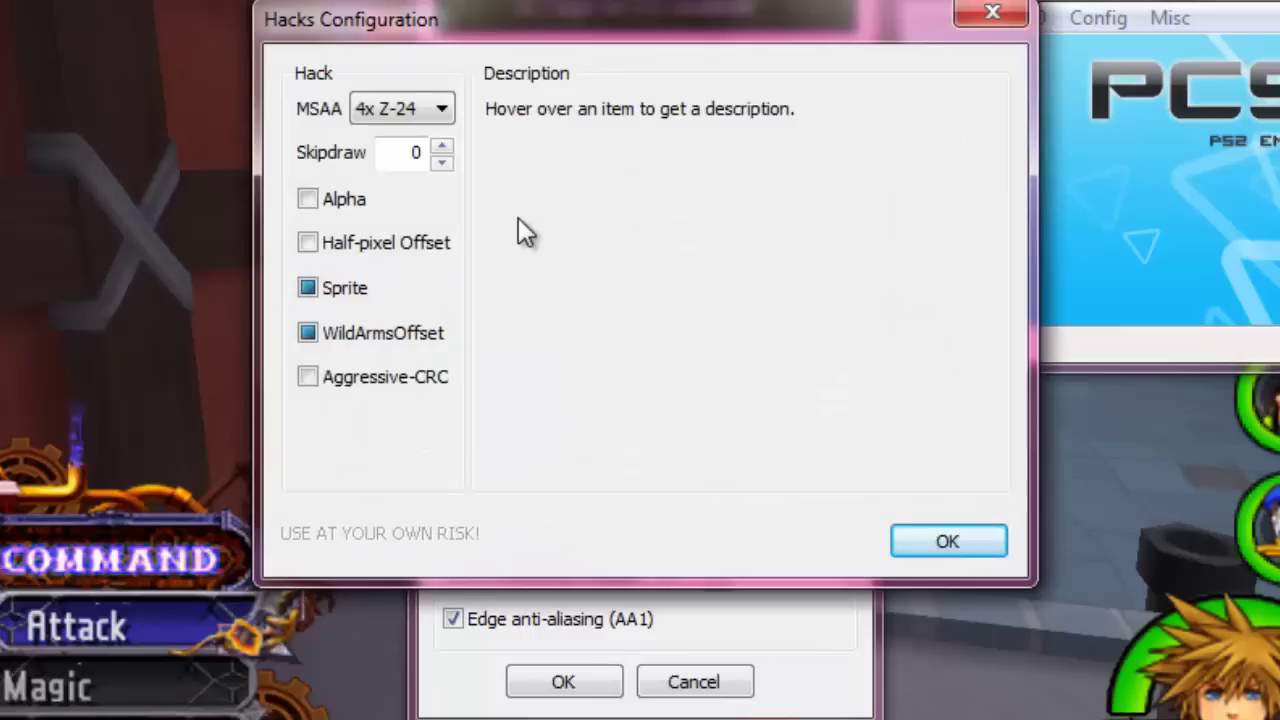
mouse_move(374, 118)
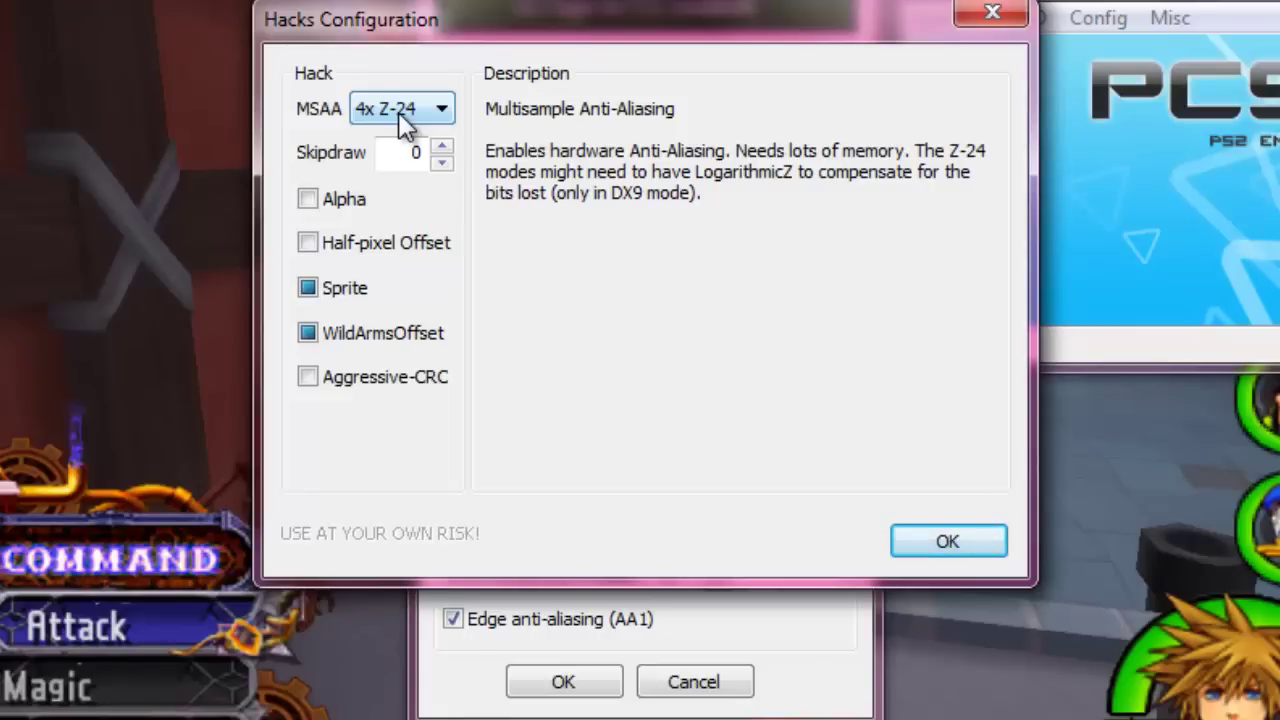
click(405, 120)
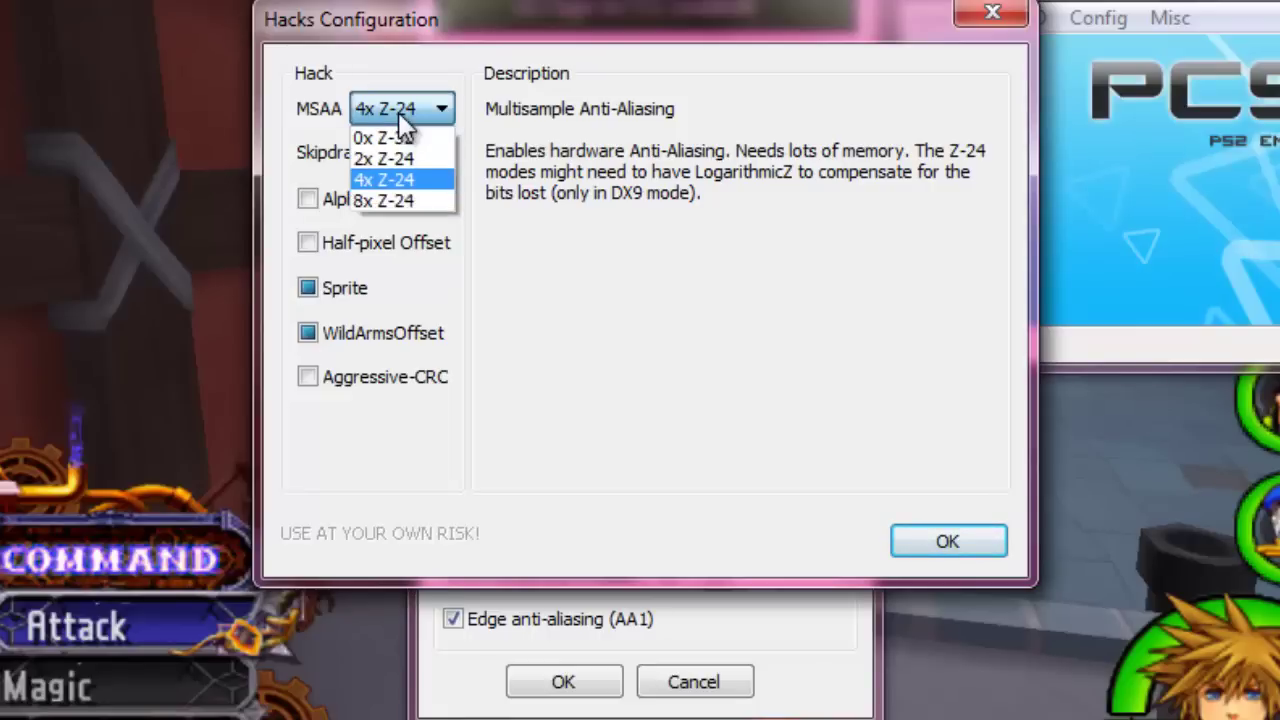
click(392, 180)
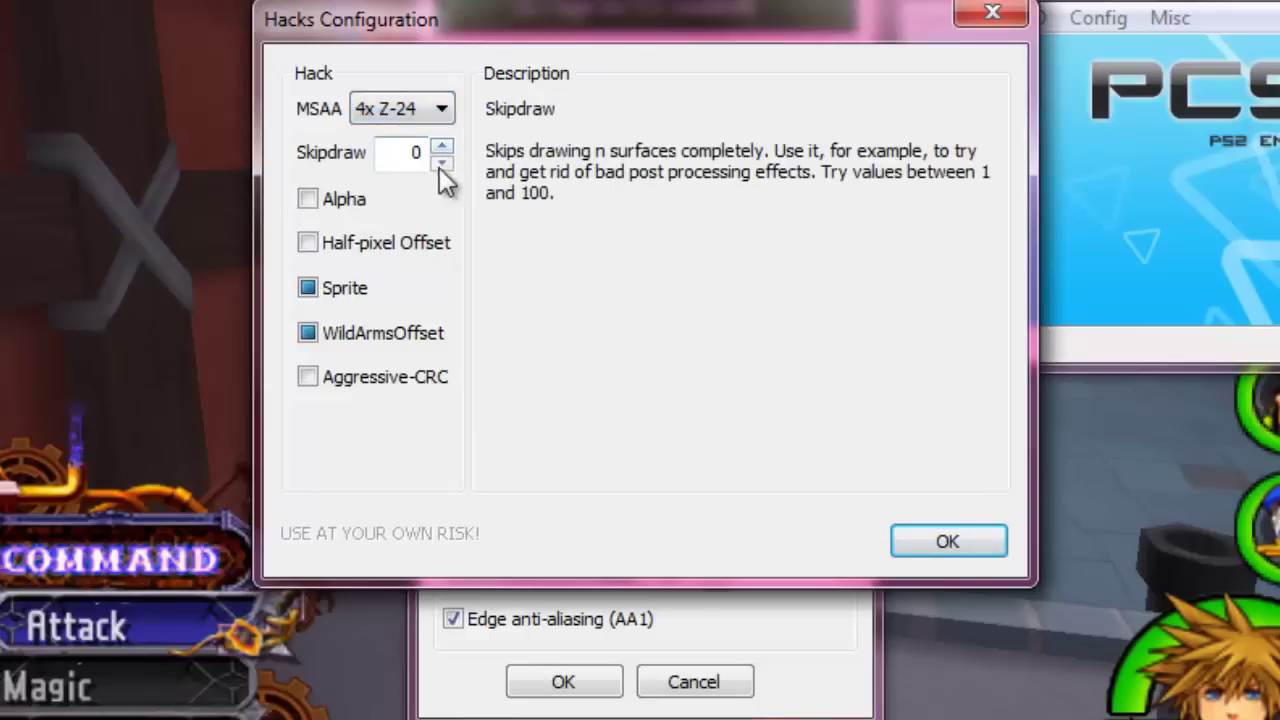
- Turn off the WildArmsOffset and Sprite hacks and accept the hacks configuration
mouse_move(316, 199)
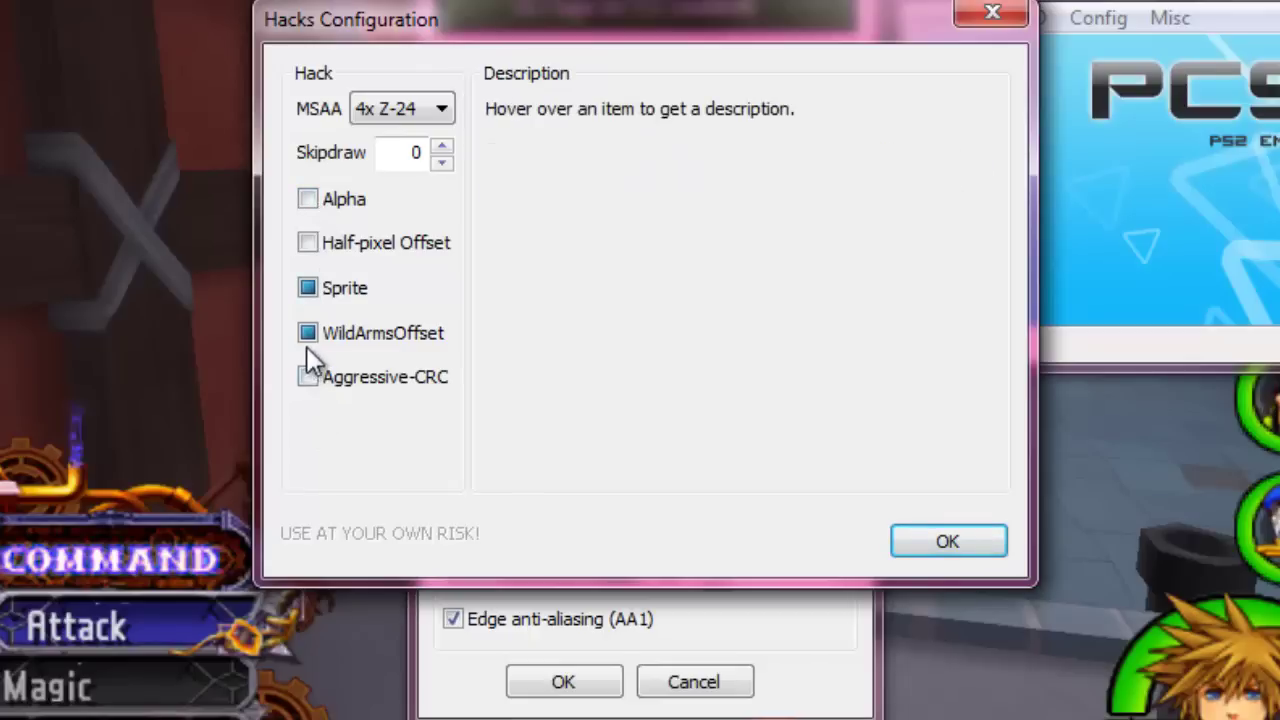
mouse_move(352, 245)
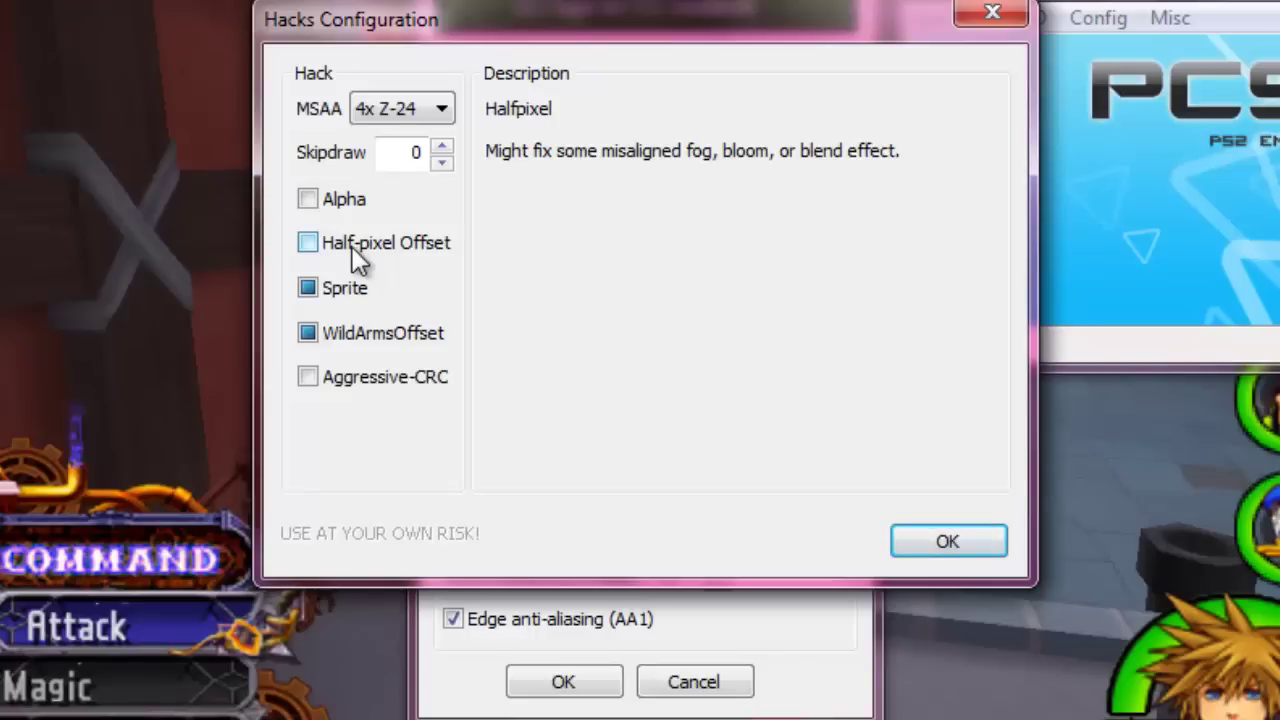
click(310, 332)
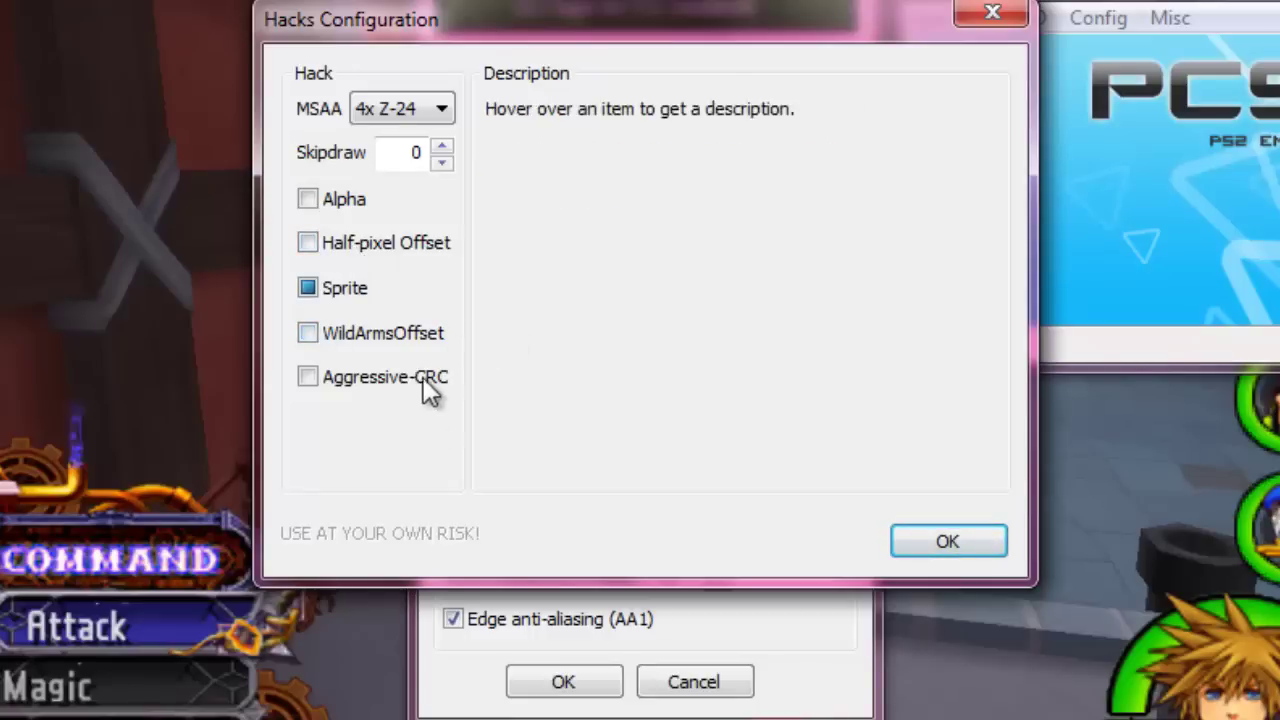
click(307, 289)
click(944, 535)
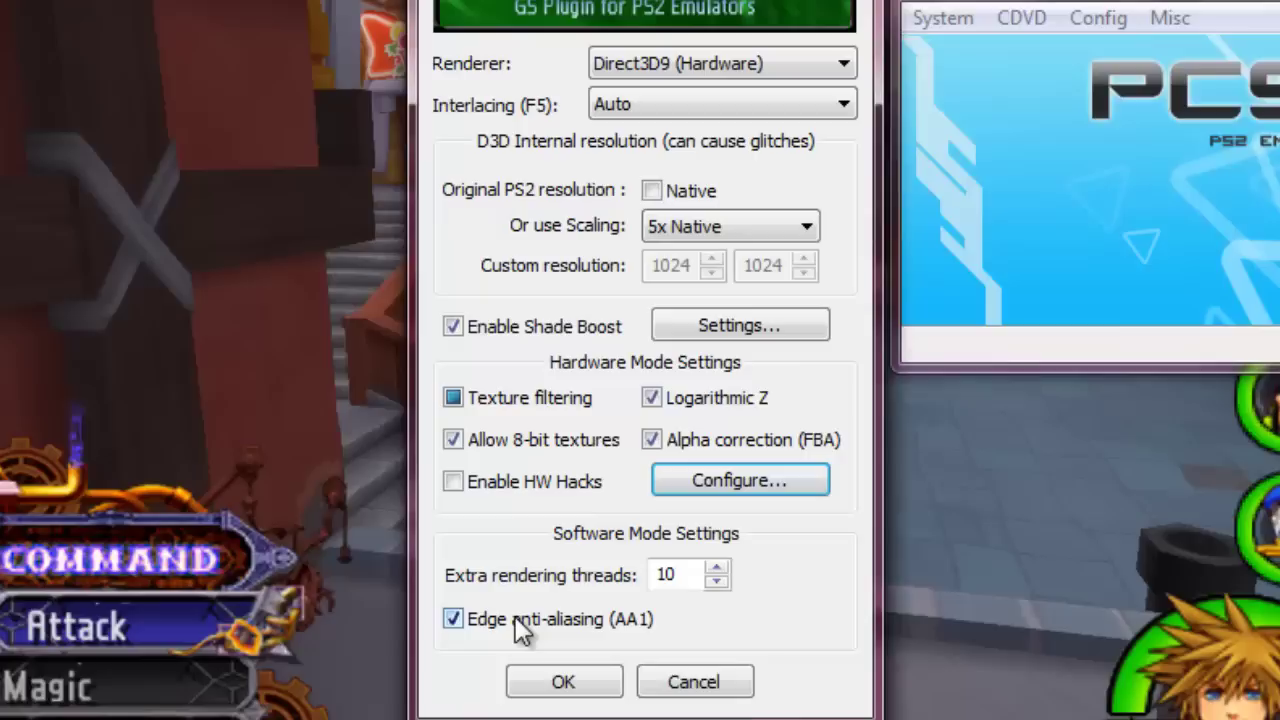
- Enable edge anti-aliasing (AA1), accept the video plugin settings, and bring the game window to the front
click(455, 622)
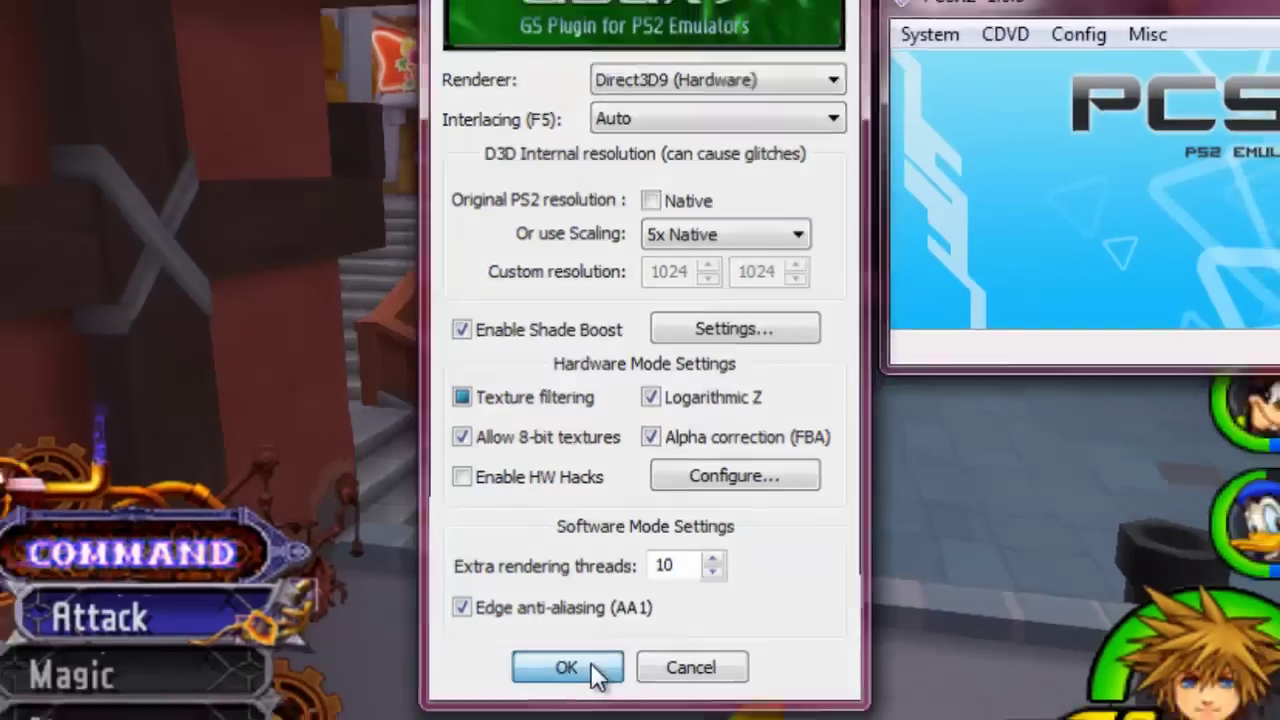
click(590, 684)
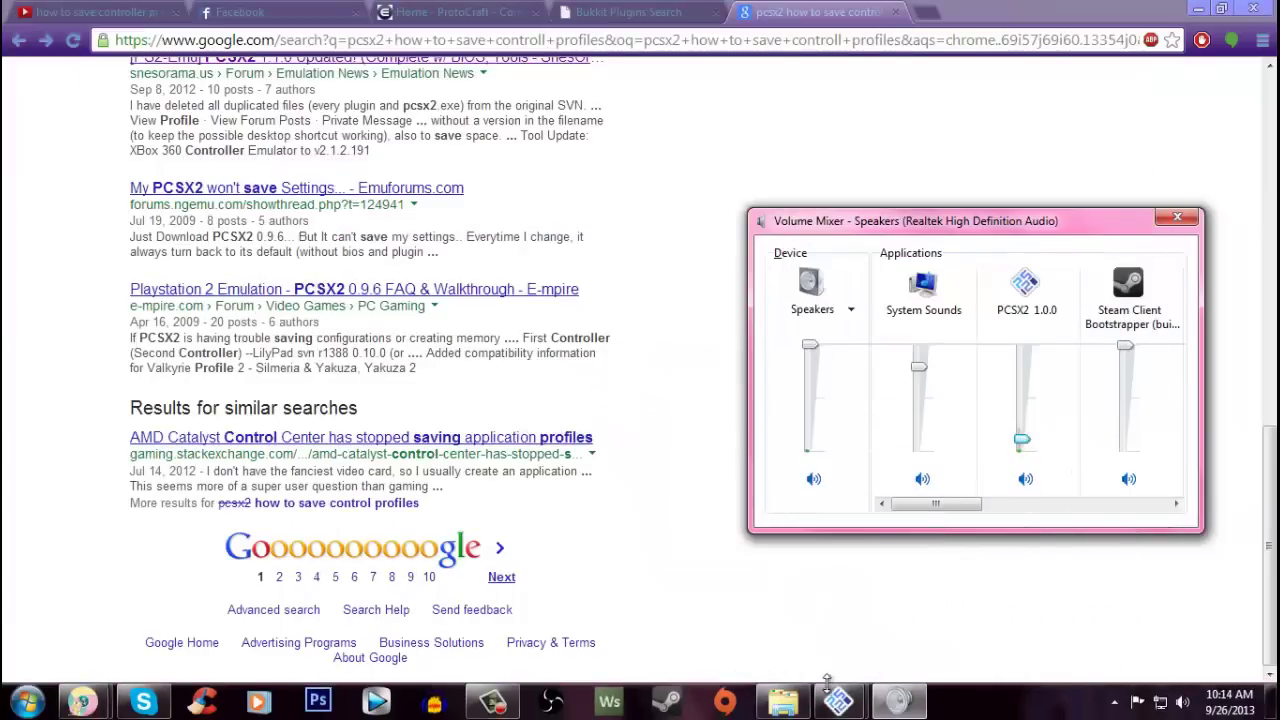
mouse_move(835, 690)
click(857, 652)
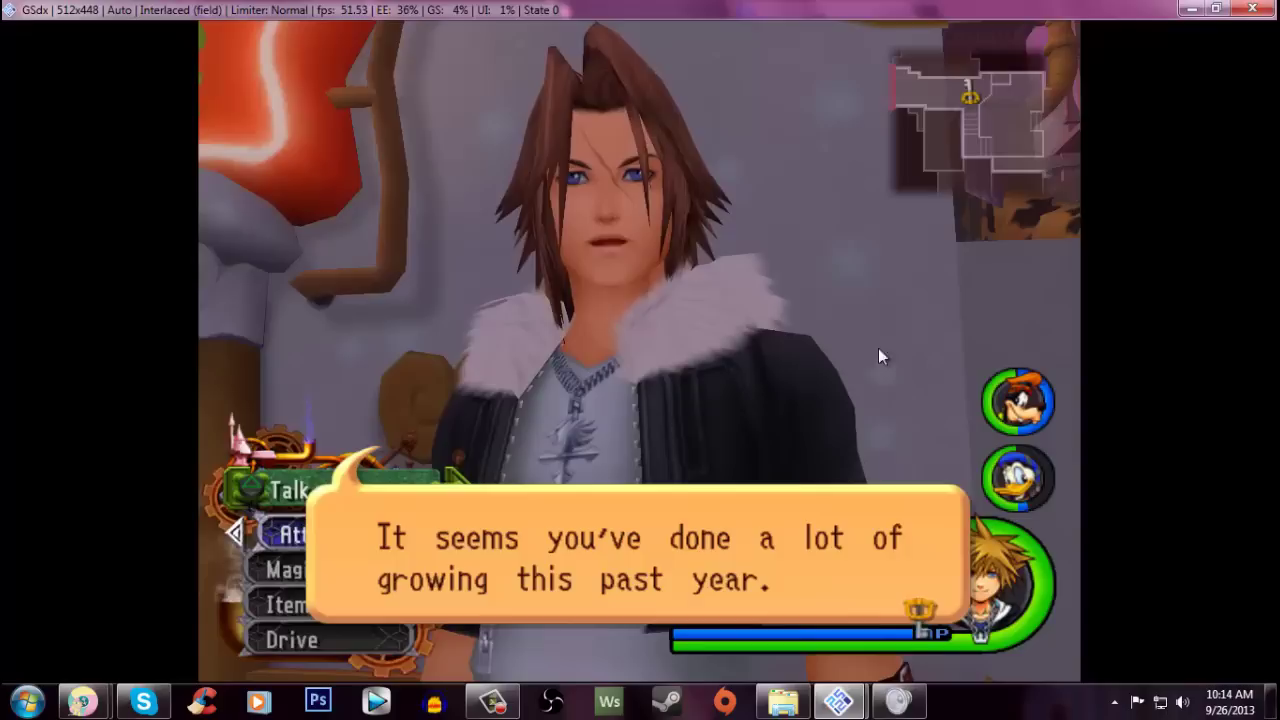
- Open the video plugin settings, switch the renderer to Direct3D9 (Software), and accept the change
mouse_move(838, 701)
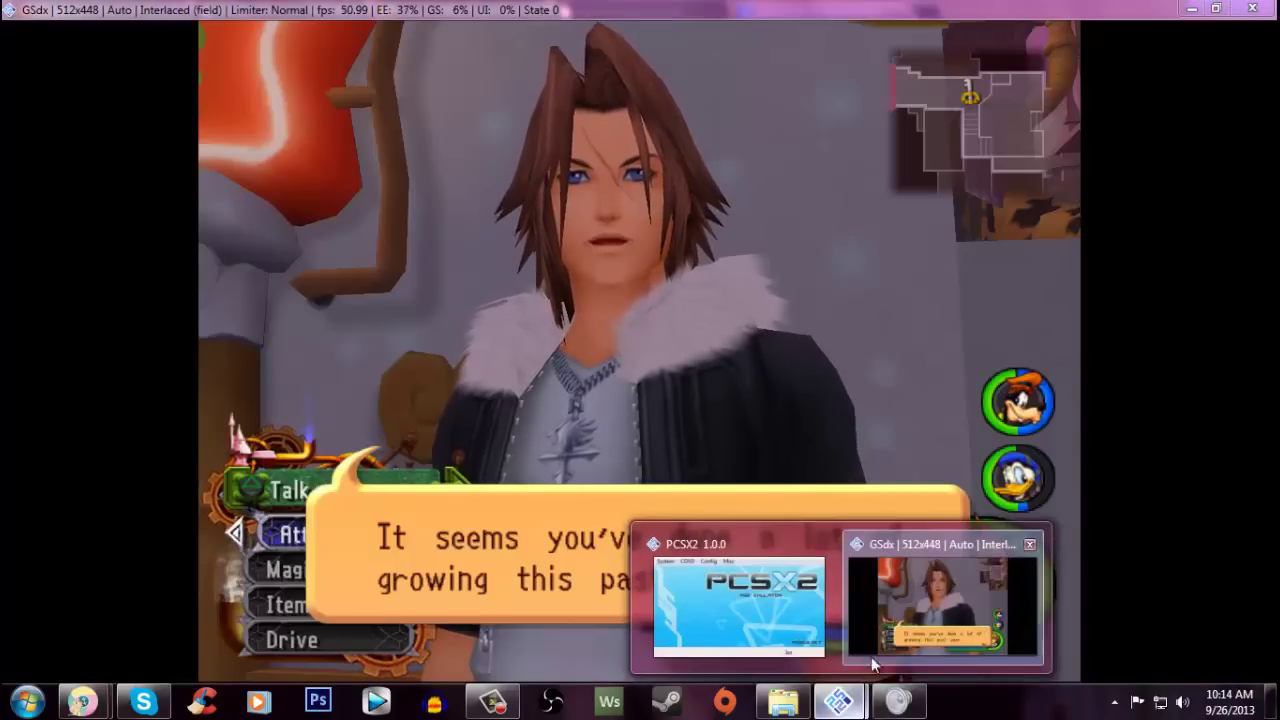
mouse_move(791, 592)
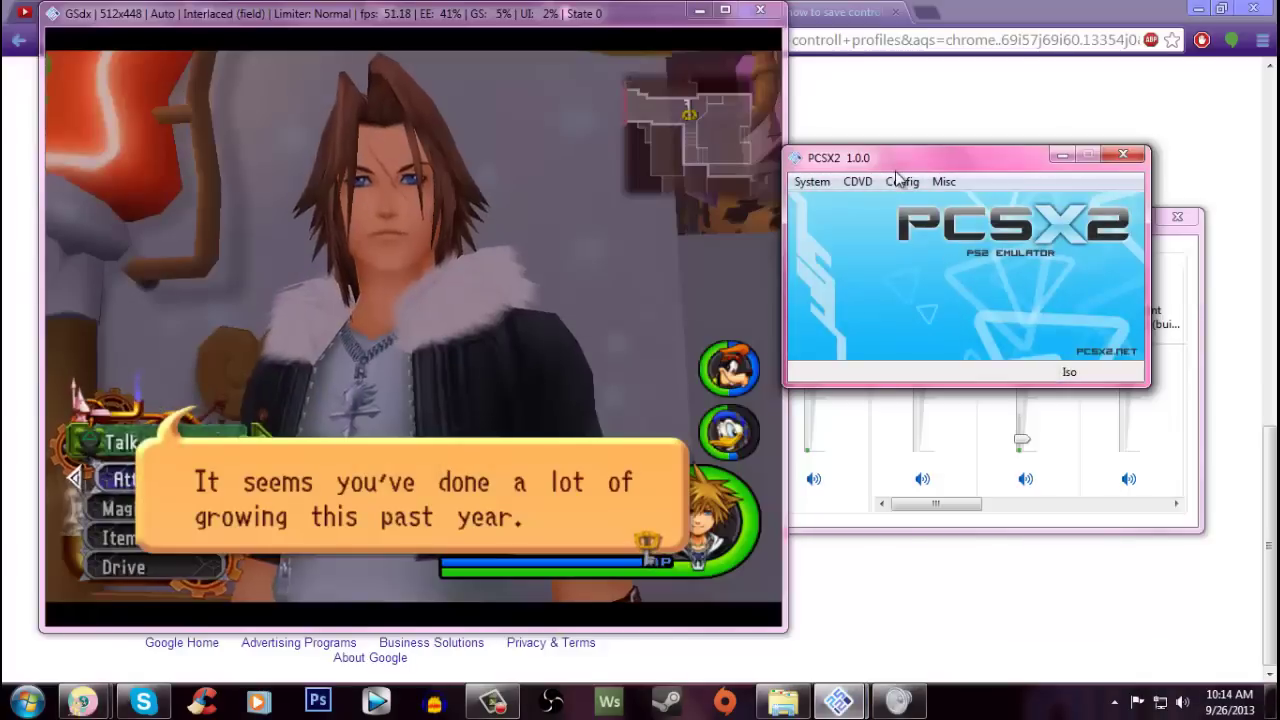
click(900, 181)
mouse_move(857, 181)
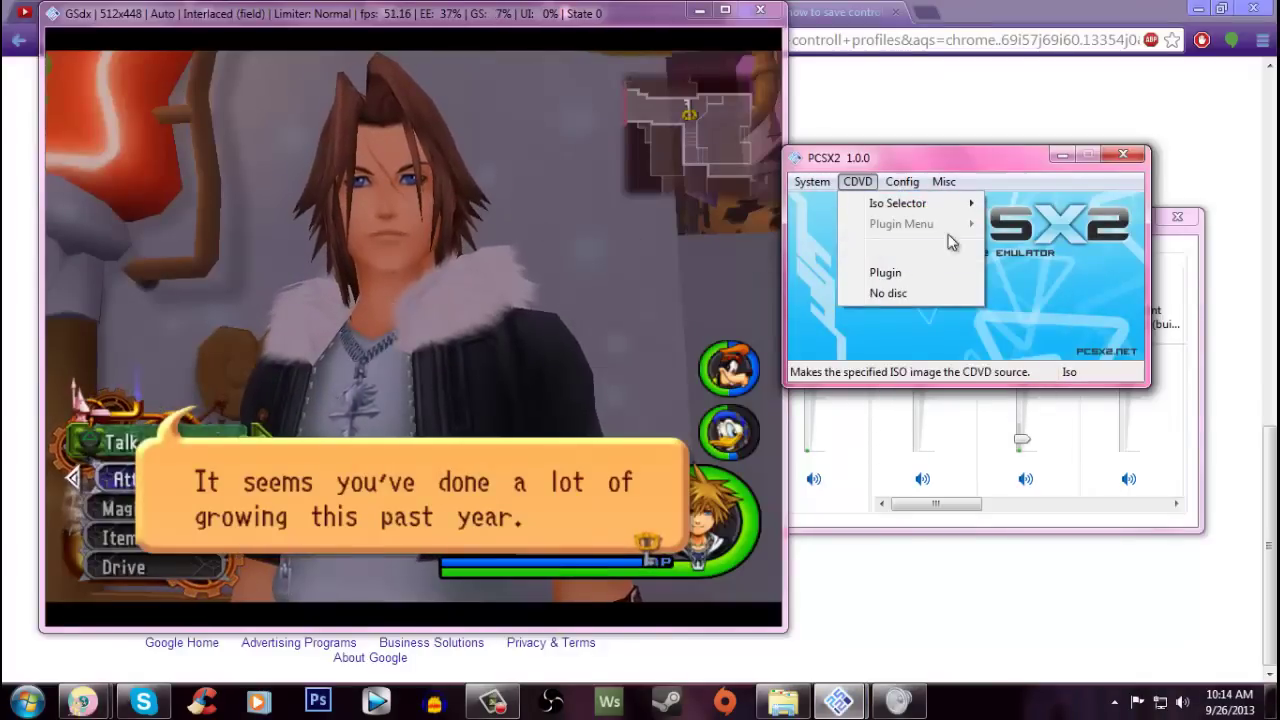
mouse_move(905, 181)
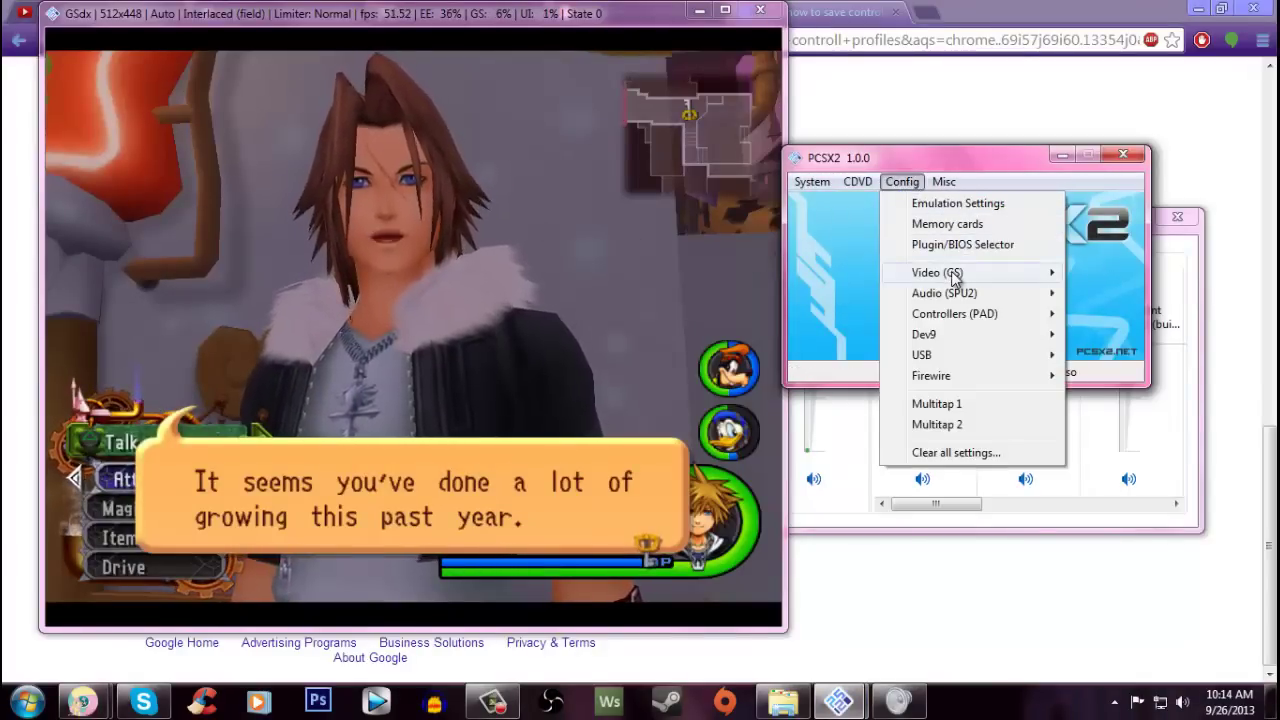
mouse_move(955, 275)
click(806, 348)
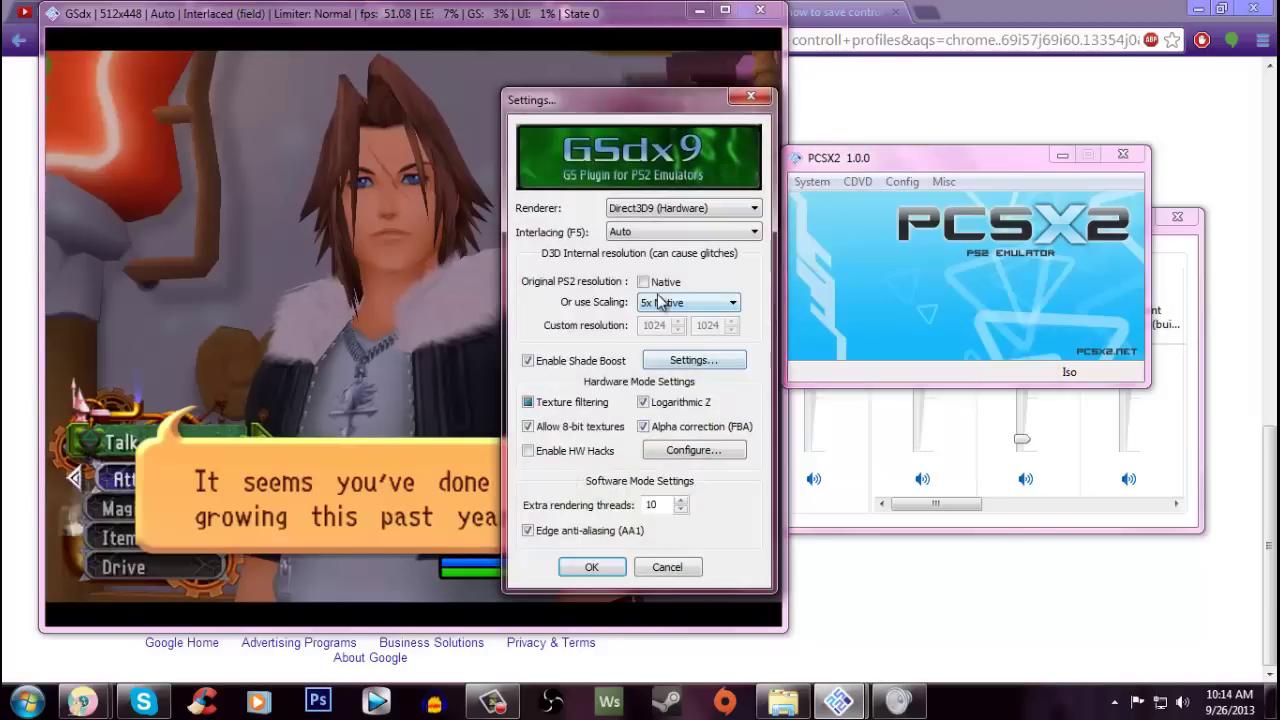
click(700, 208)
click(684, 238)
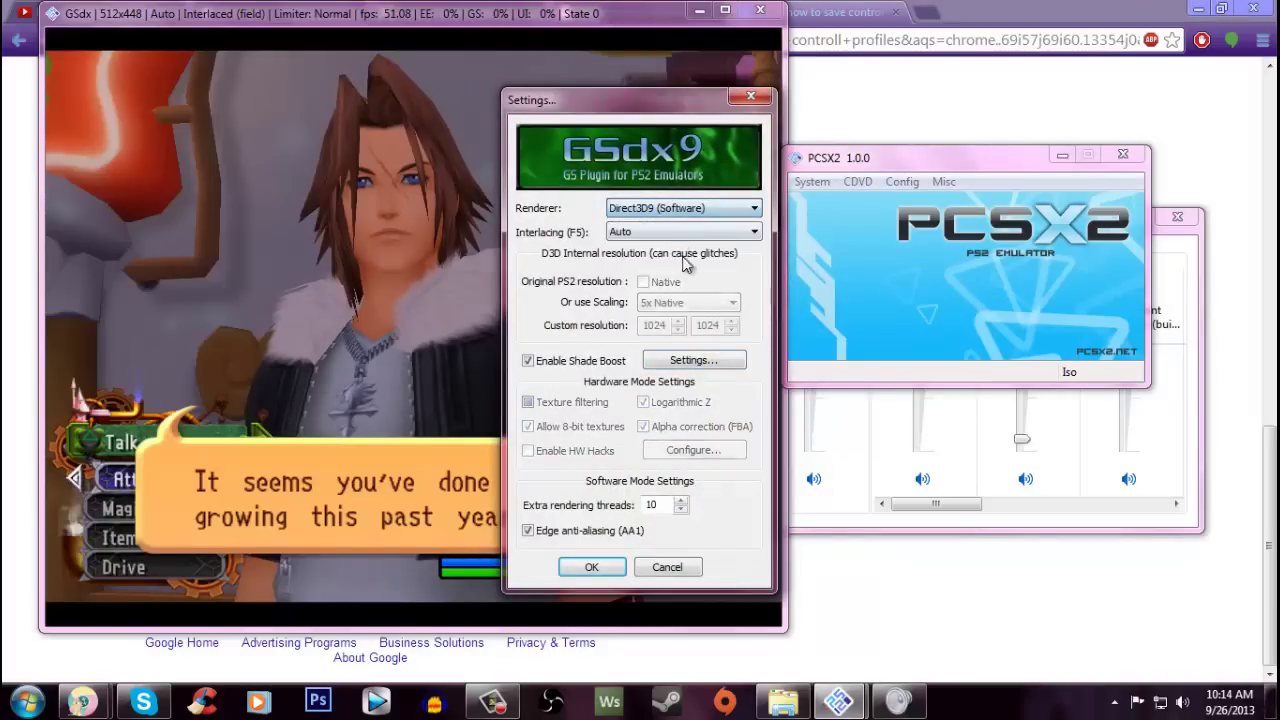
click(591, 567)
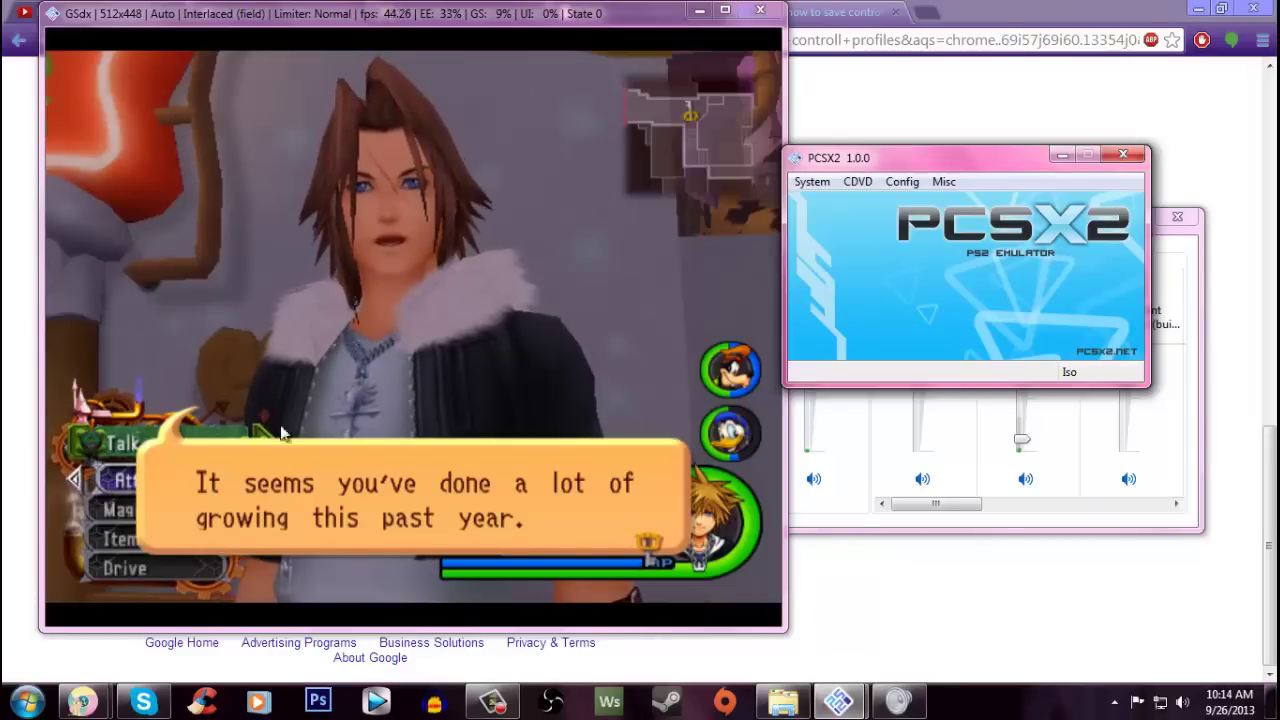
- Reopen the video plugin settings, return the renderer to hardware mode, and accept the change
click(898, 182)
mouse_move(930, 273)
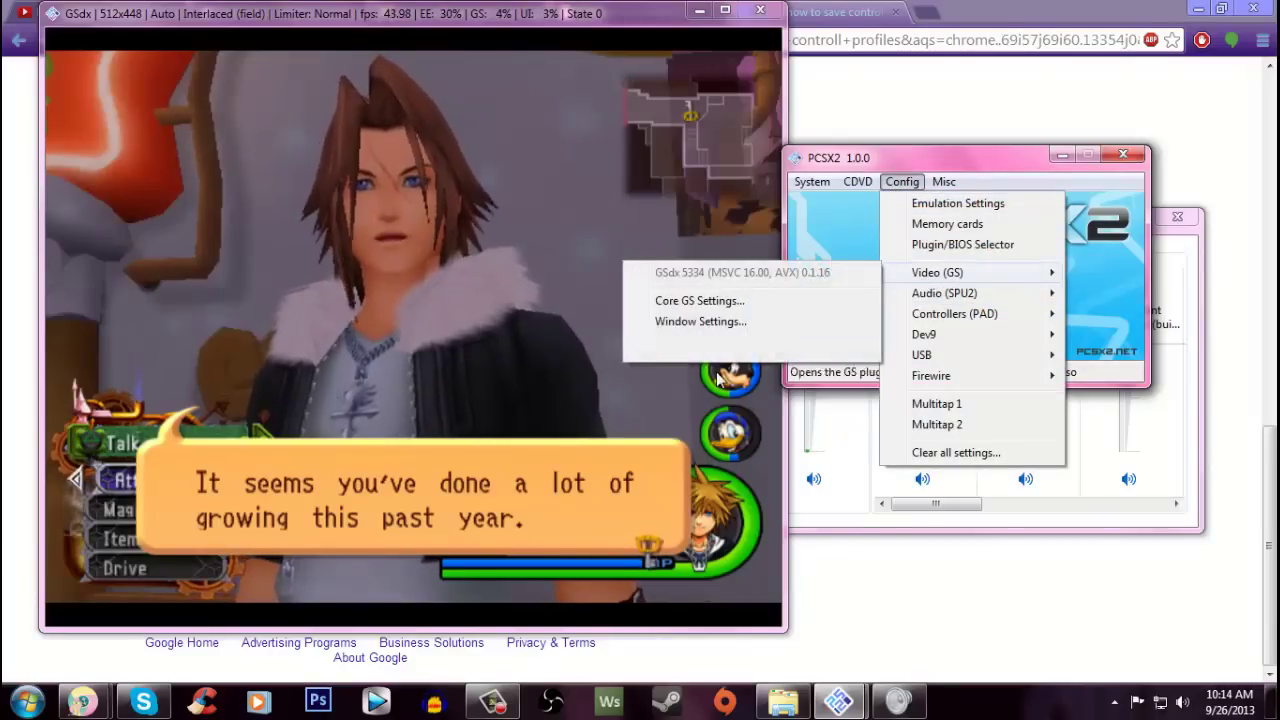
click(690, 349)
click(641, 208)
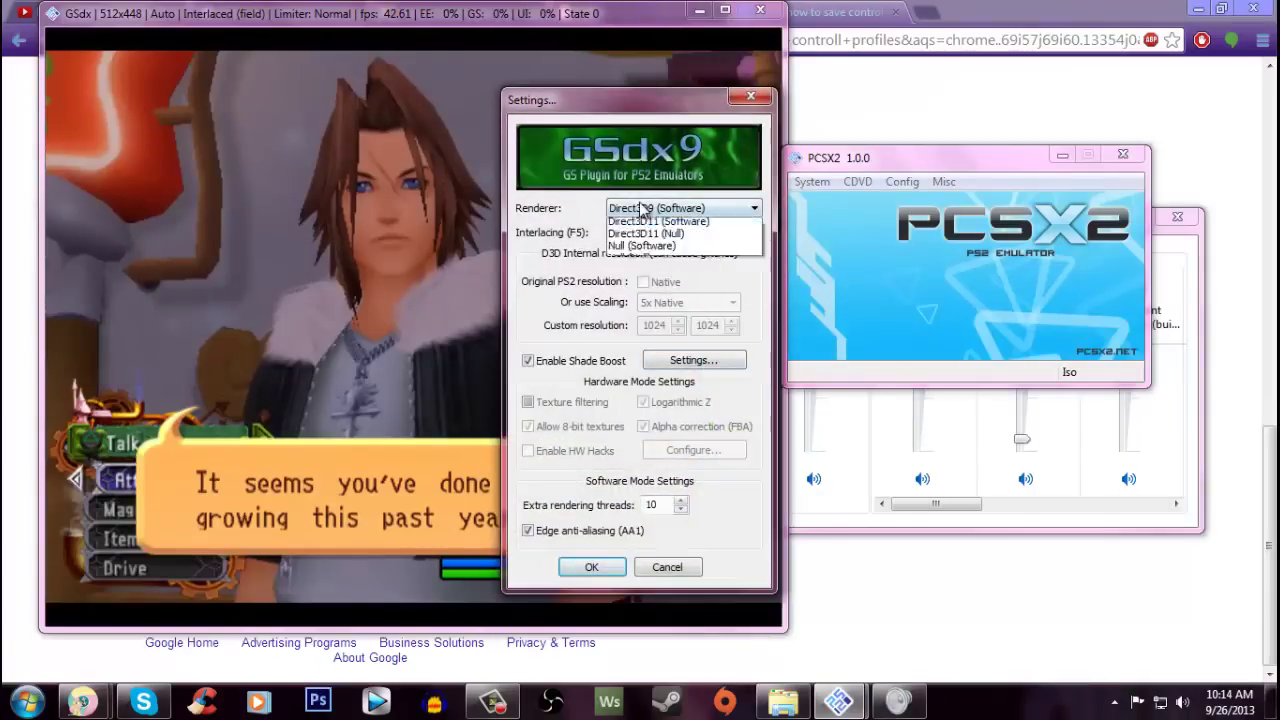
click(650, 233)
click(592, 567)
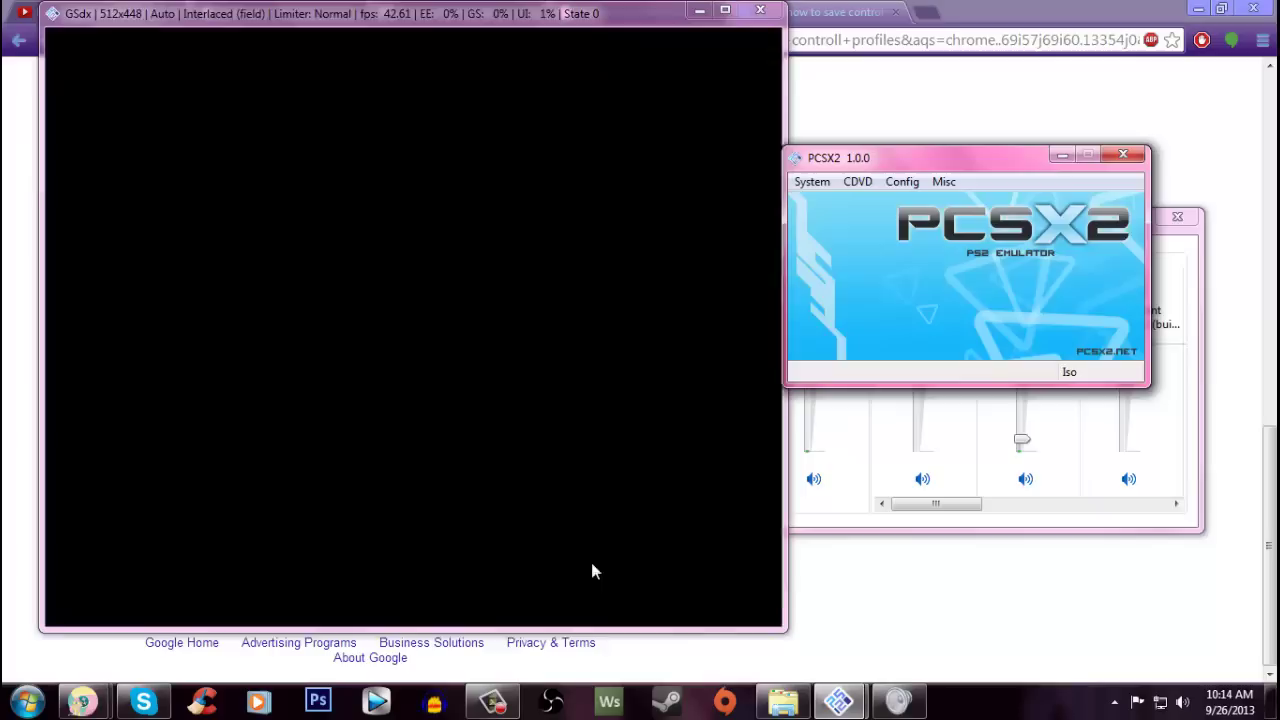
- Maximize the game window and advance the character's dialogue to the next line
click(728, 12)
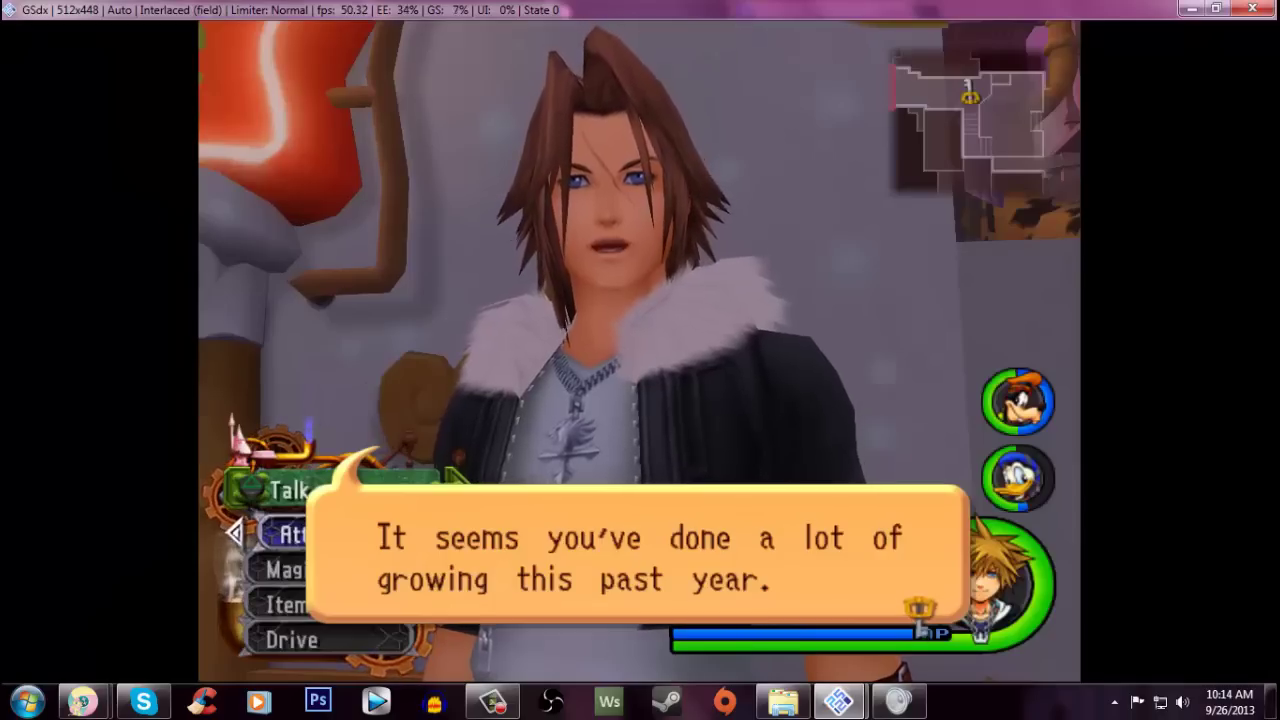
key(x)
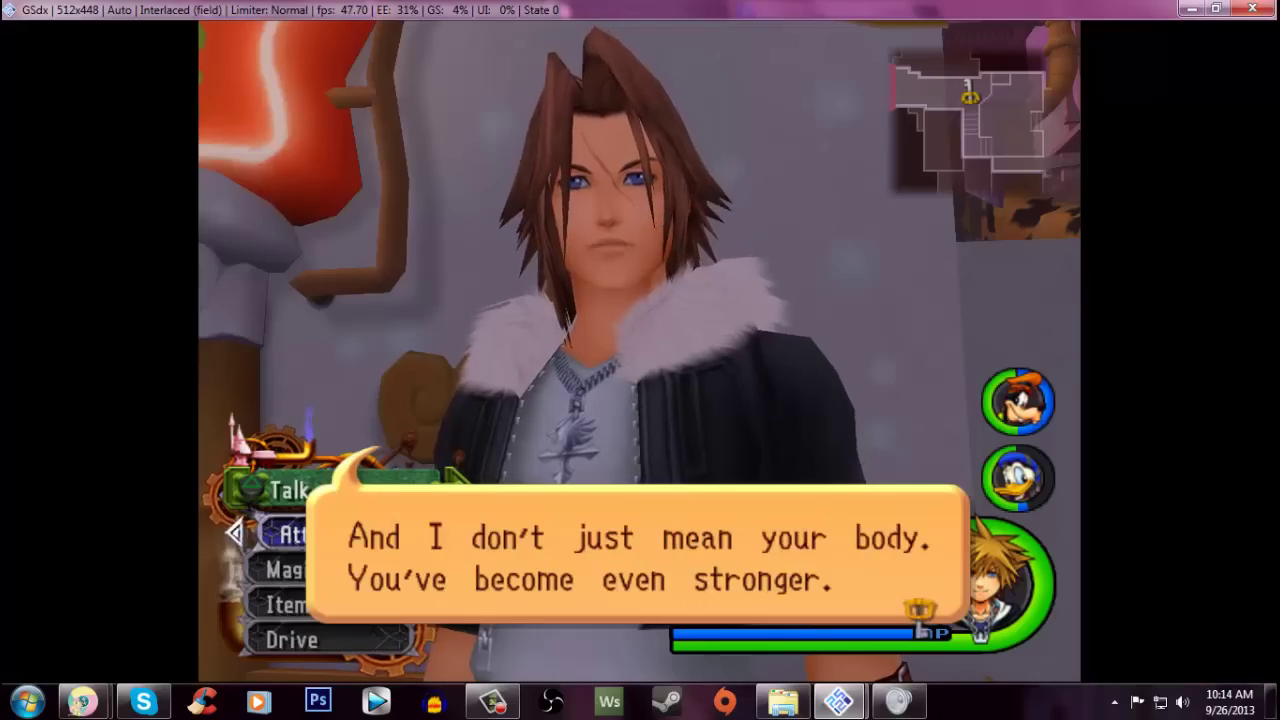